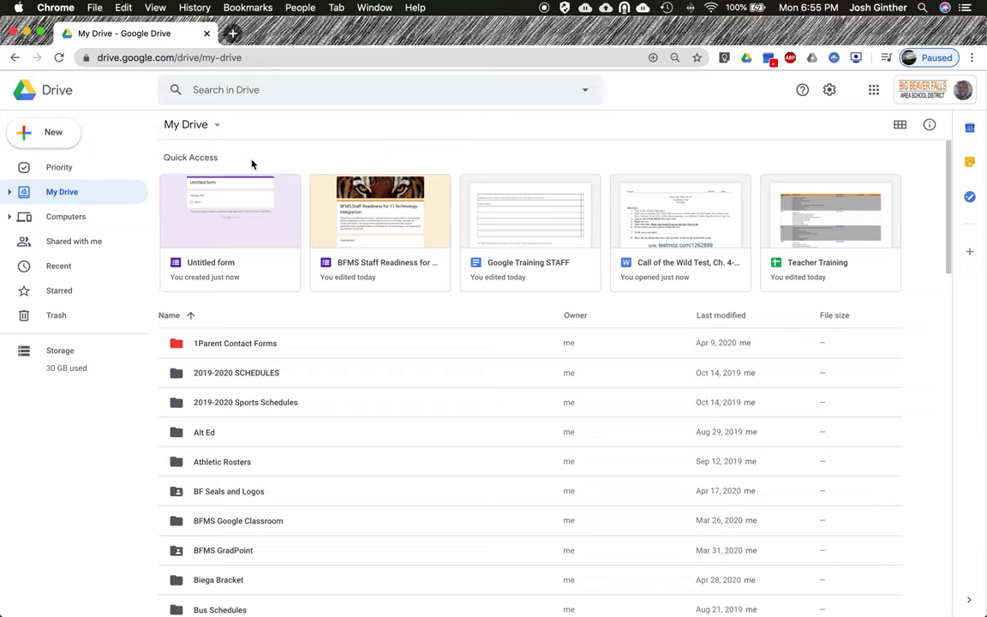
Step: Create a new blank form in Google Forms and title it "Testing a Test"
{"action": "left_click", "coordinate": [872, 92]}
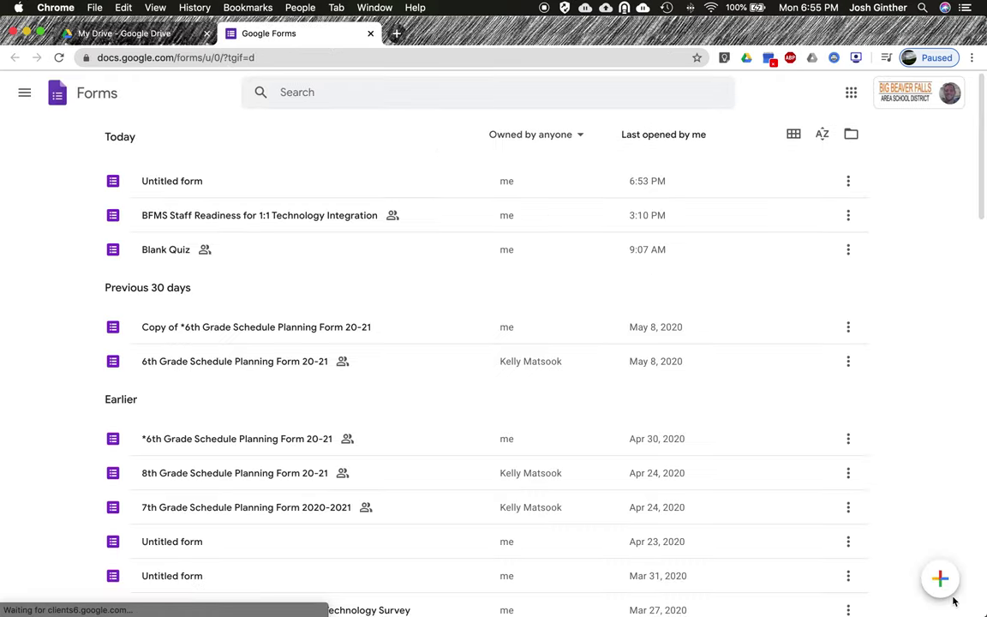
{"action": "left_click", "coordinate": [941, 578]}
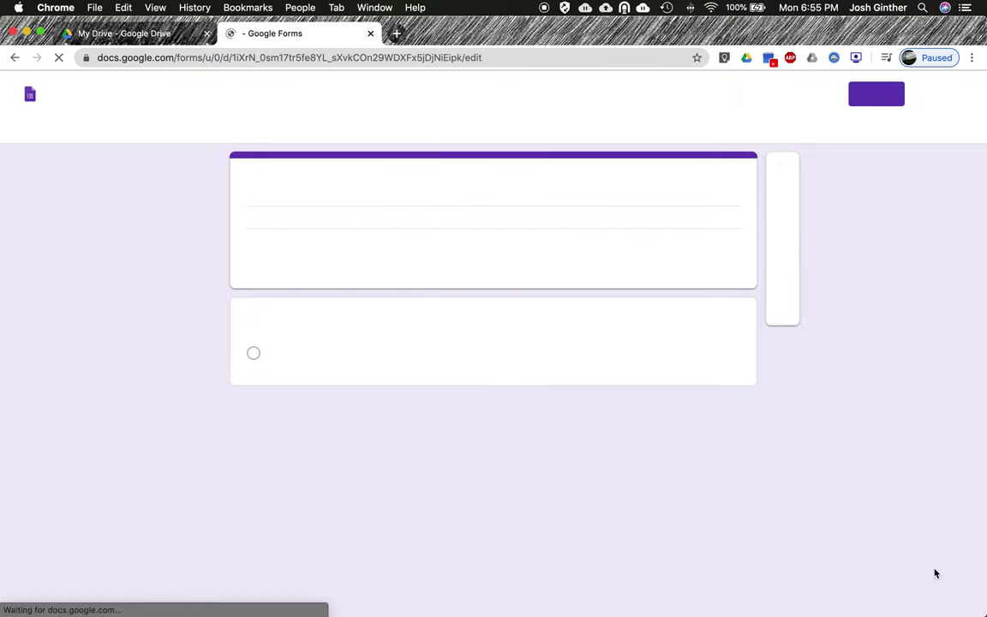
{"action": "left_click", "coordinate": [377, 192]}
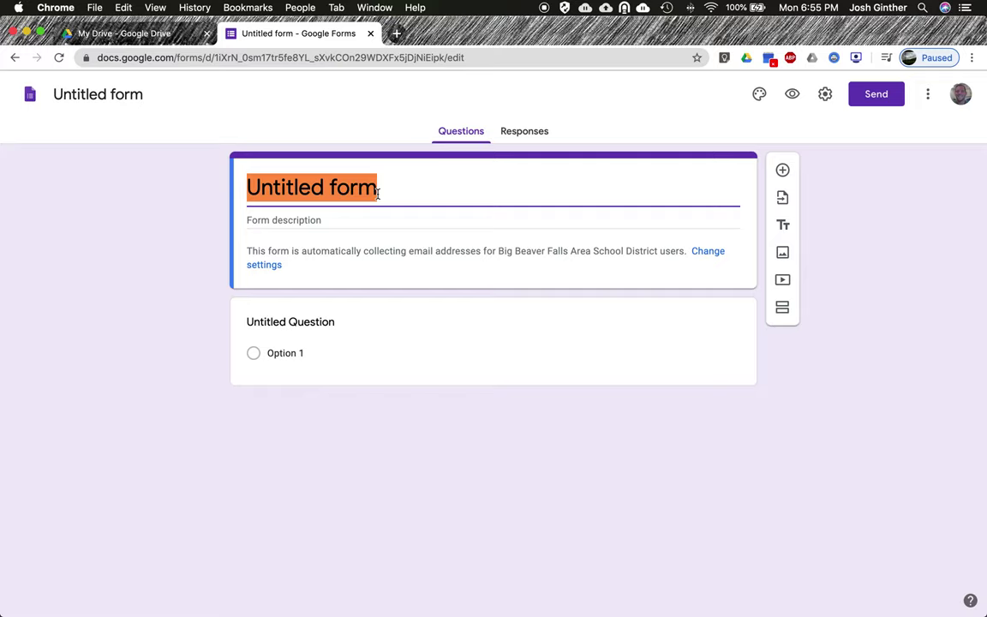
{"action": "type", "text": "Testing a T"}
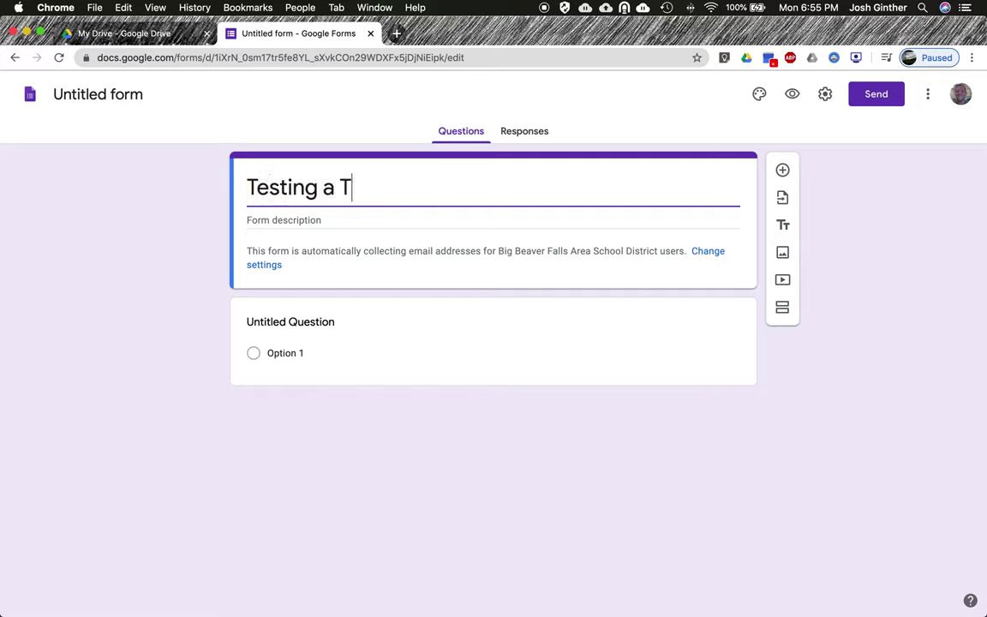
{"action": "type", "text": "est"}
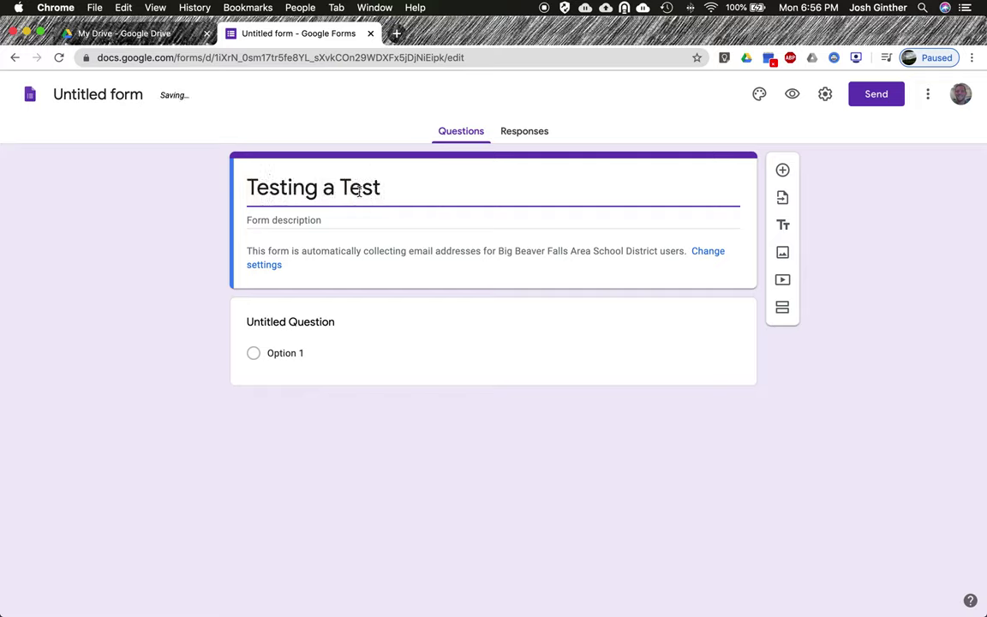
Step: Apply the form title as the form's file name and select the untitled first question
{"action": "left_click", "coordinate": [117, 96]}
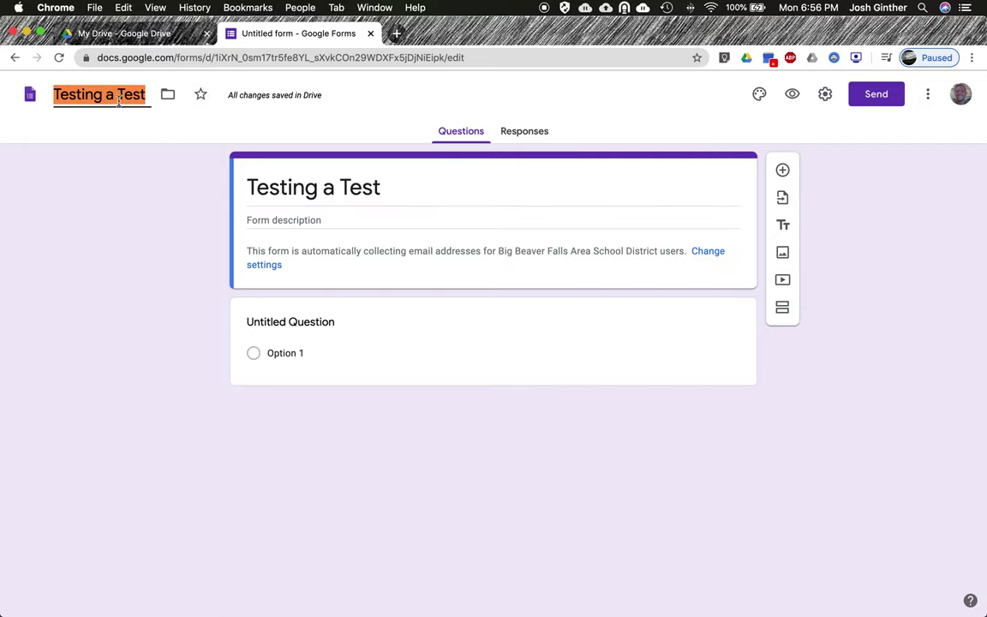
{"action": "left_click", "coordinate": [391, 206]}
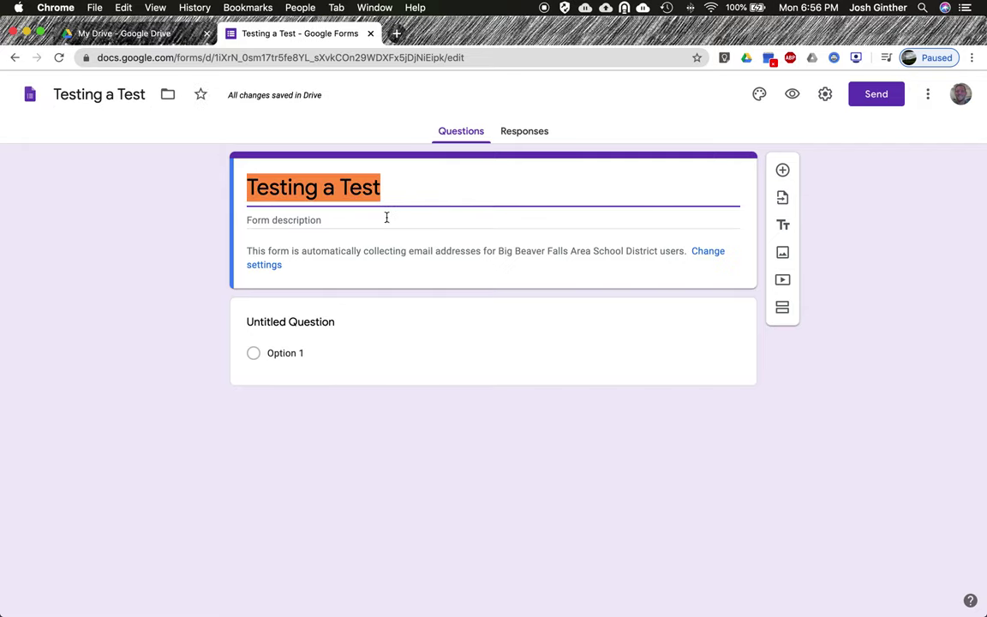
{"action": "left_click", "coordinate": [386, 221]}
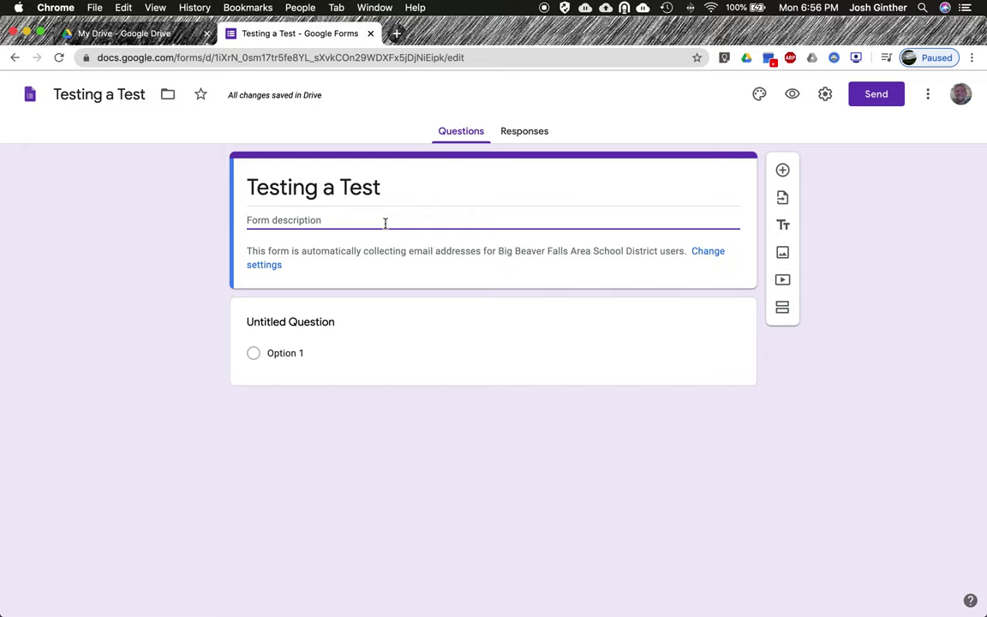
{"action": "left_click", "coordinate": [446, 328]}
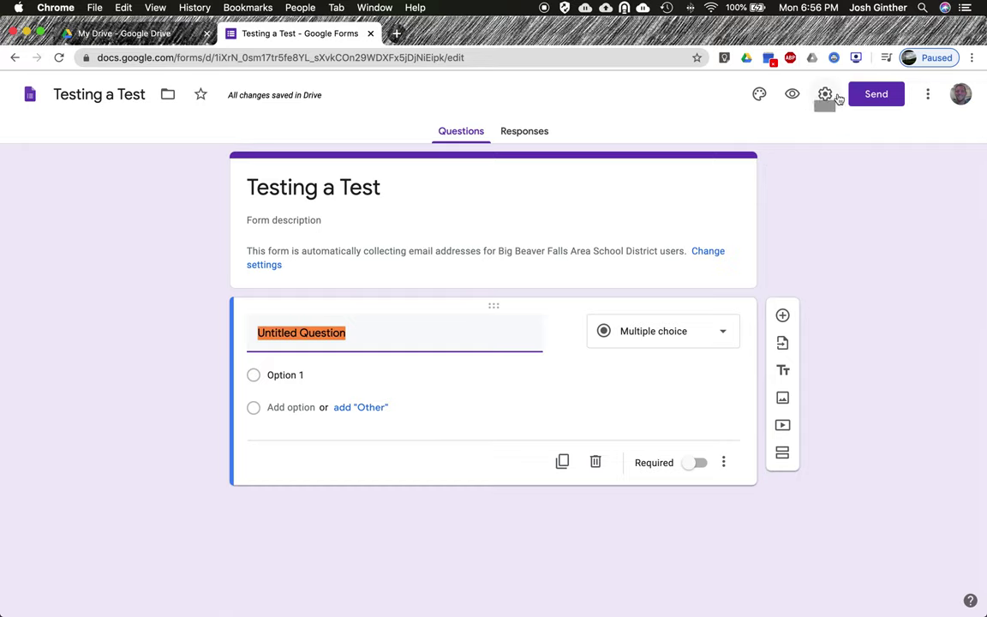
Step: Make the form a quiz in its settings and turn on locked mode for Chromebooks
{"action": "left_click", "coordinate": [828, 97]}
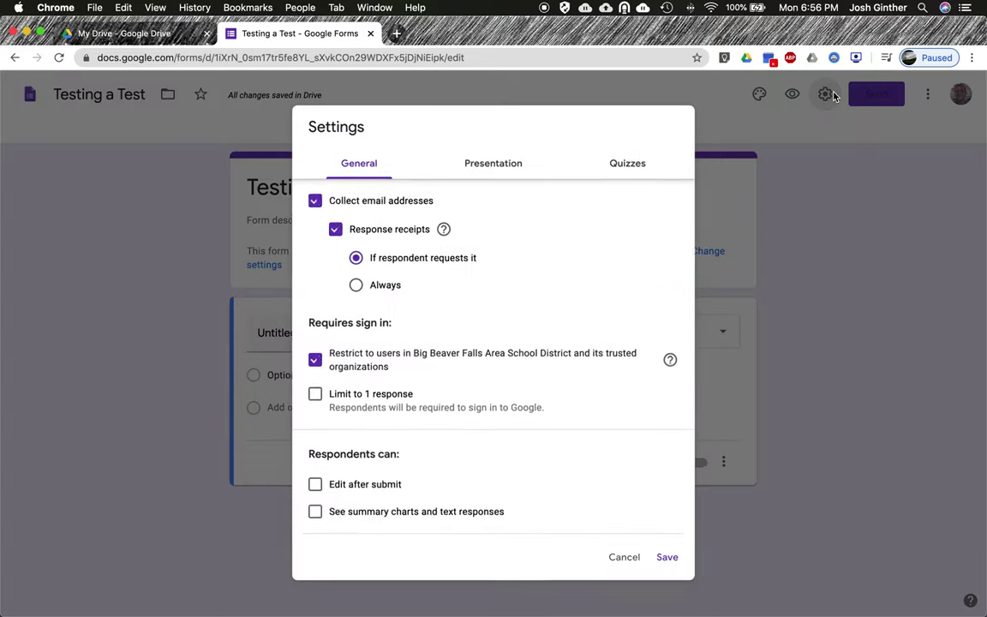
{"action": "left_click", "coordinate": [630, 163]}
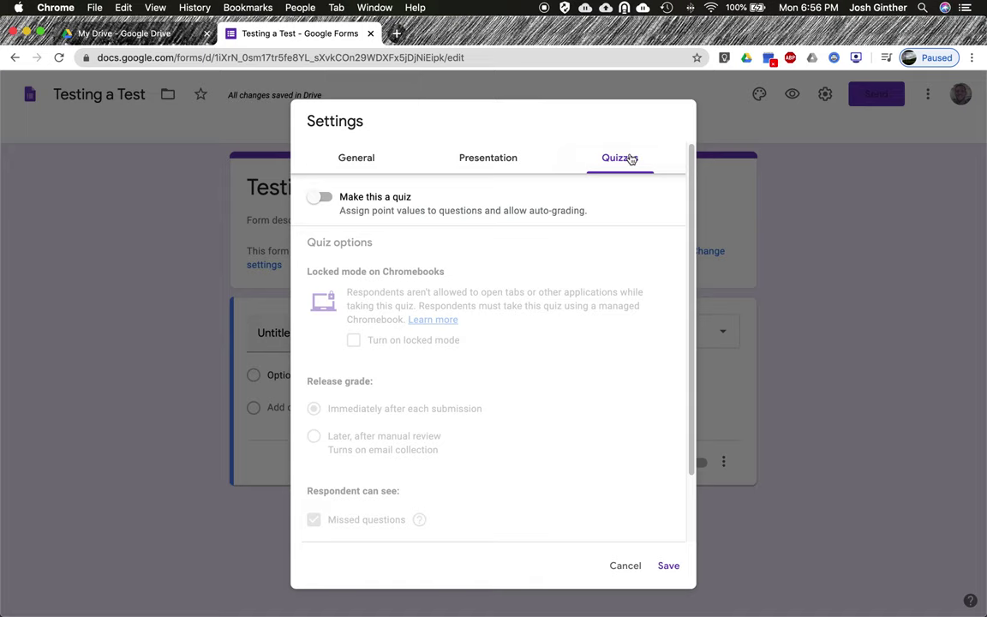
{"action": "left_click", "coordinate": [318, 196]}
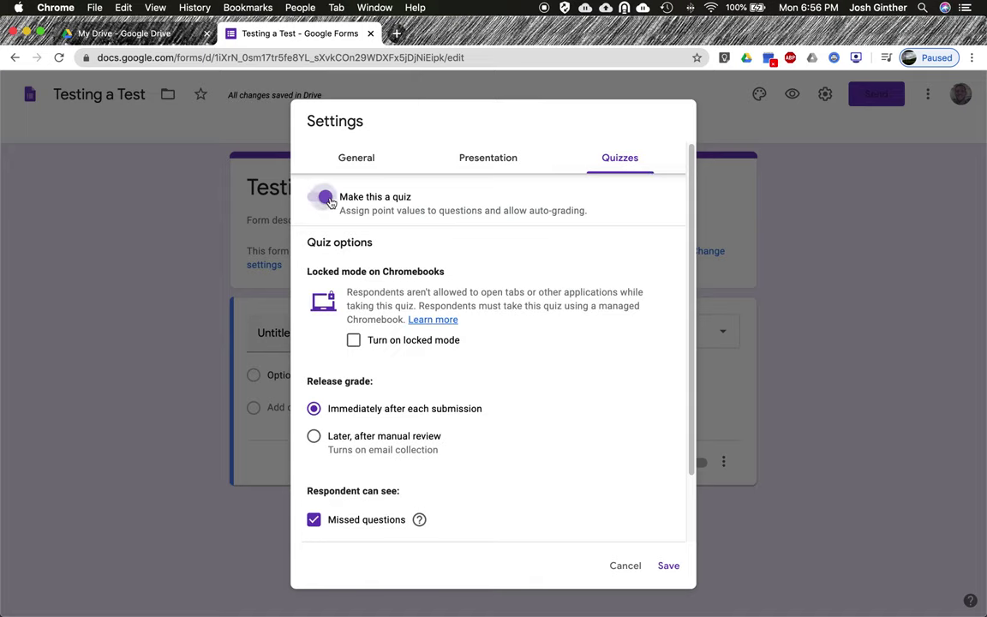
{"action": "left_click", "coordinate": [354, 341]}
Step: Hide correct answers from respondents while leaving missed questions visible, and save the quiz settings
{"action": "scroll", "coordinate": [410, 366], "scroll_direction": "down", "scroll_amount": 3}
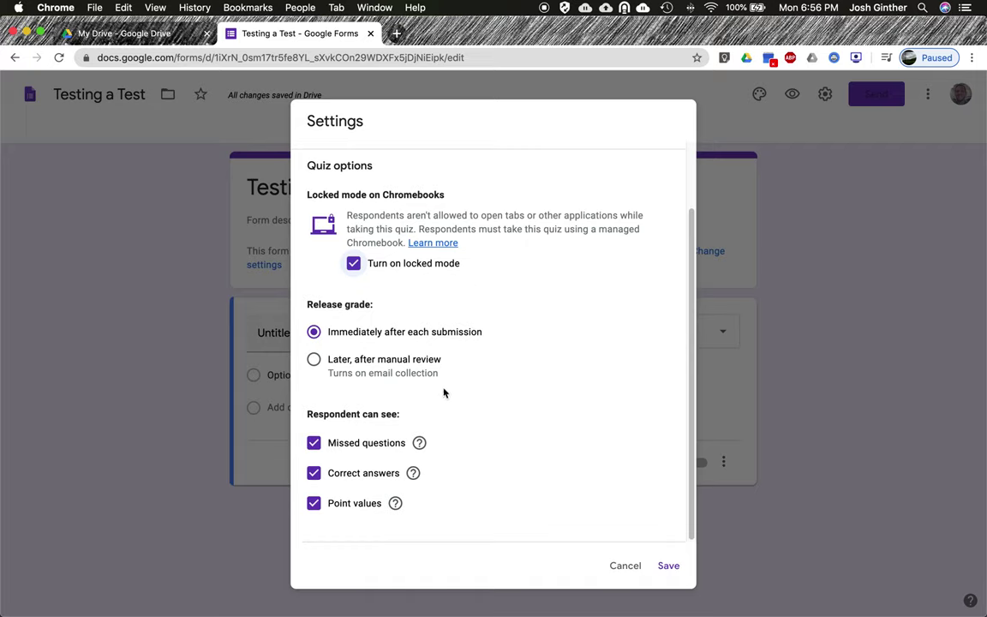
{"action": "left_click", "coordinate": [314, 443]}
{"action": "left_click", "coordinate": [314, 443]}
{"action": "left_click", "coordinate": [314, 473]}
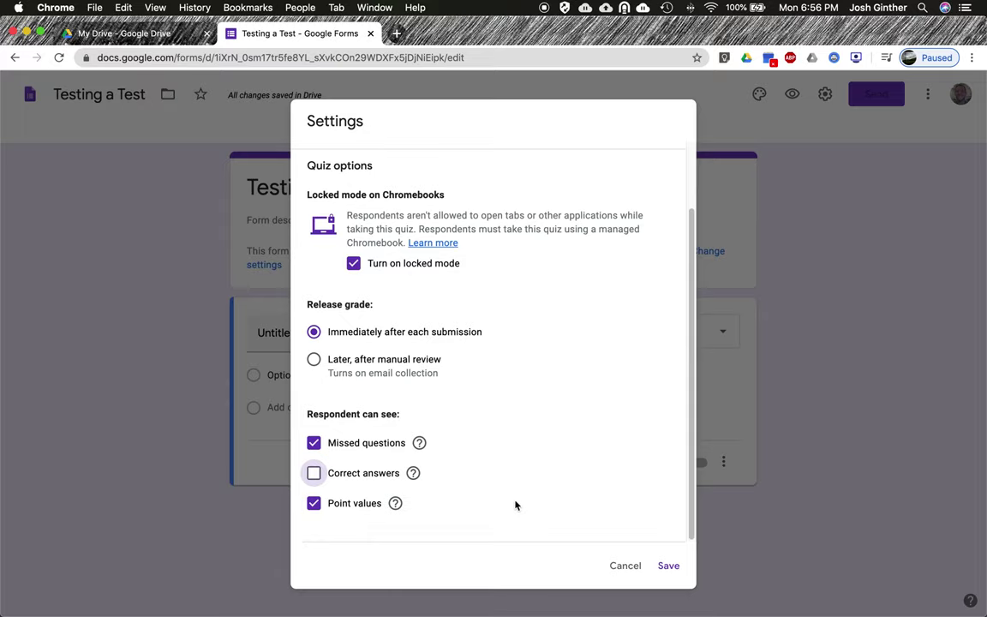
{"action": "left_click", "coordinate": [674, 569]}
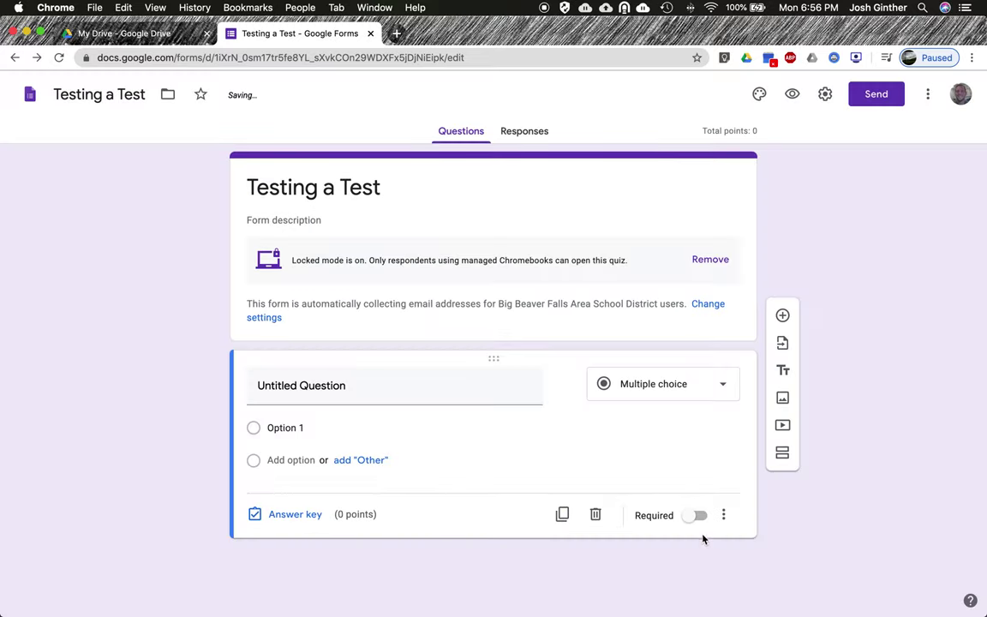
Step: Review the form settings, enable the progress bar and shuffled question order, and save them
{"action": "left_click", "coordinate": [825, 95]}
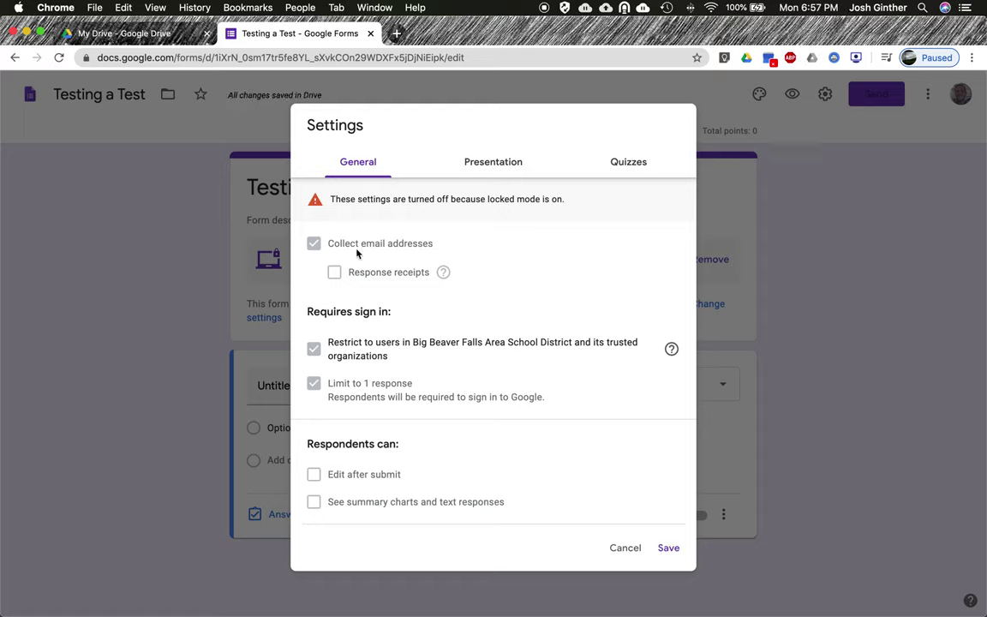
{"action": "left_click", "coordinate": [494, 178]}
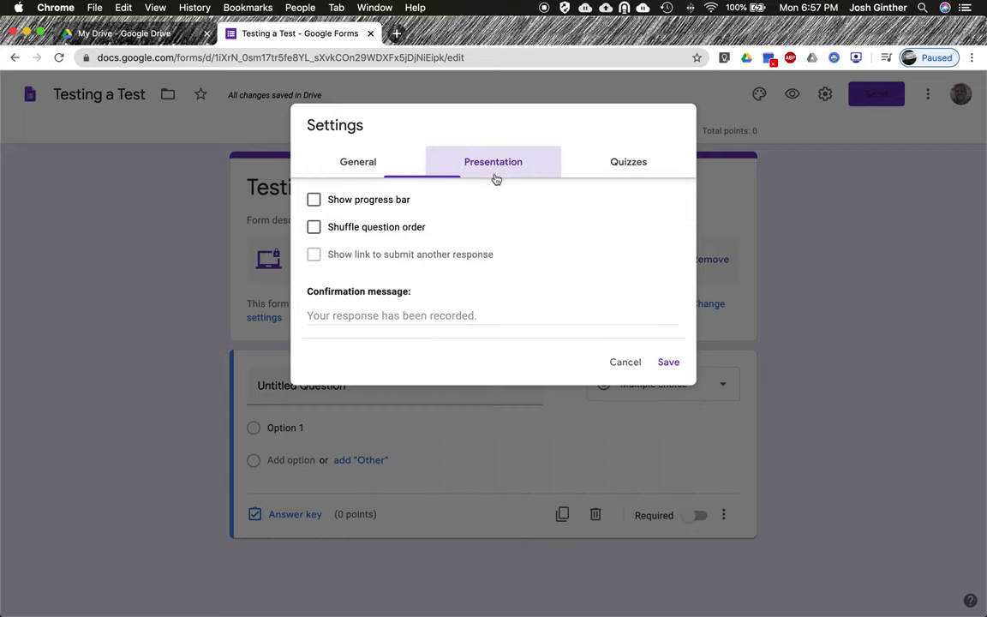
{"action": "left_click", "coordinate": [353, 167]}
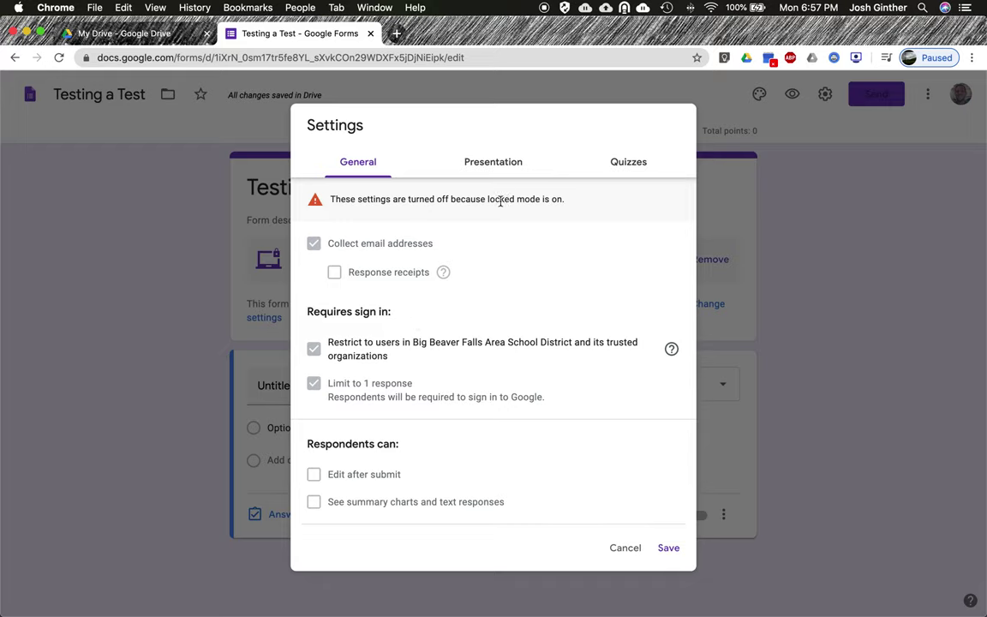
{"action": "left_click", "coordinate": [614, 164]}
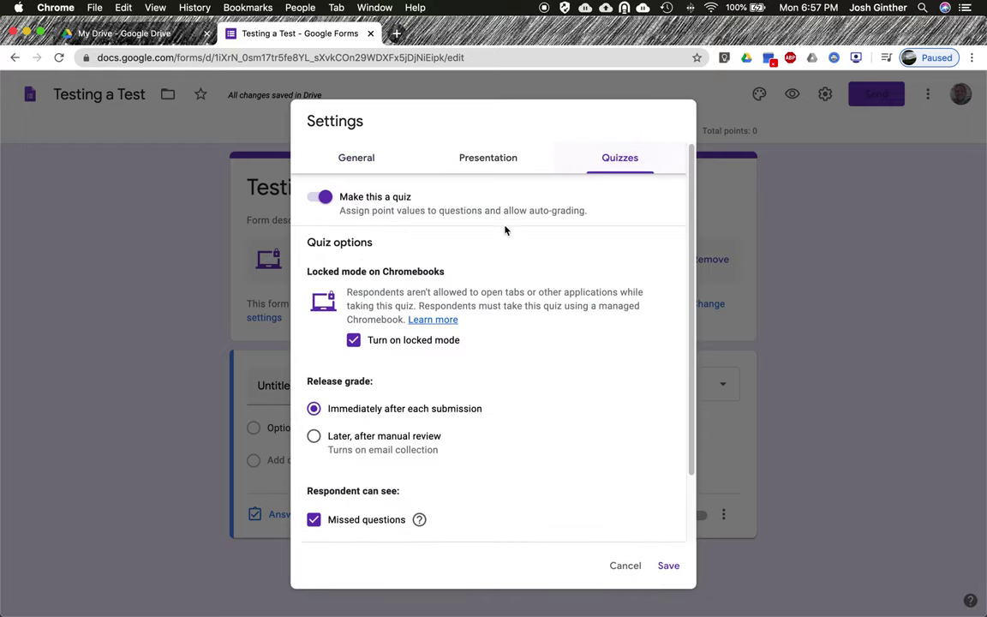
{"action": "left_click", "coordinate": [489, 160]}
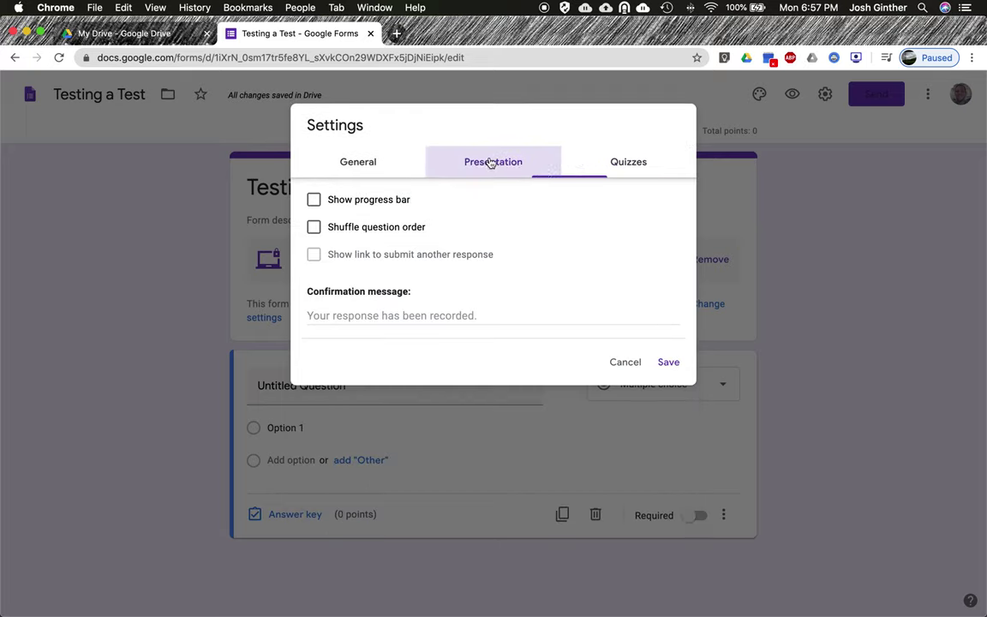
{"action": "left_click", "coordinate": [314, 200]}
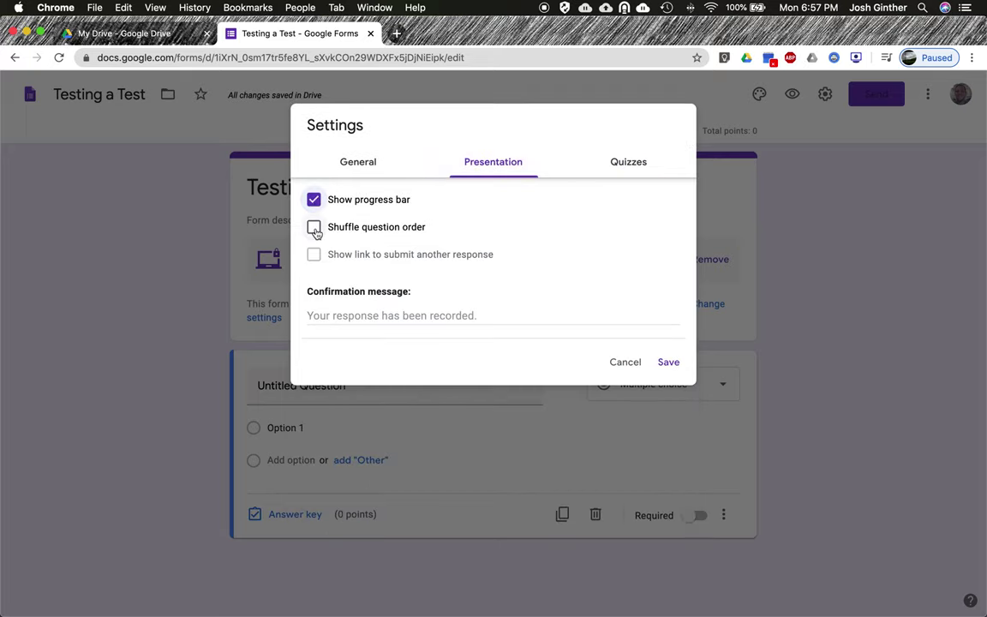
{"action": "left_click", "coordinate": [314, 228]}
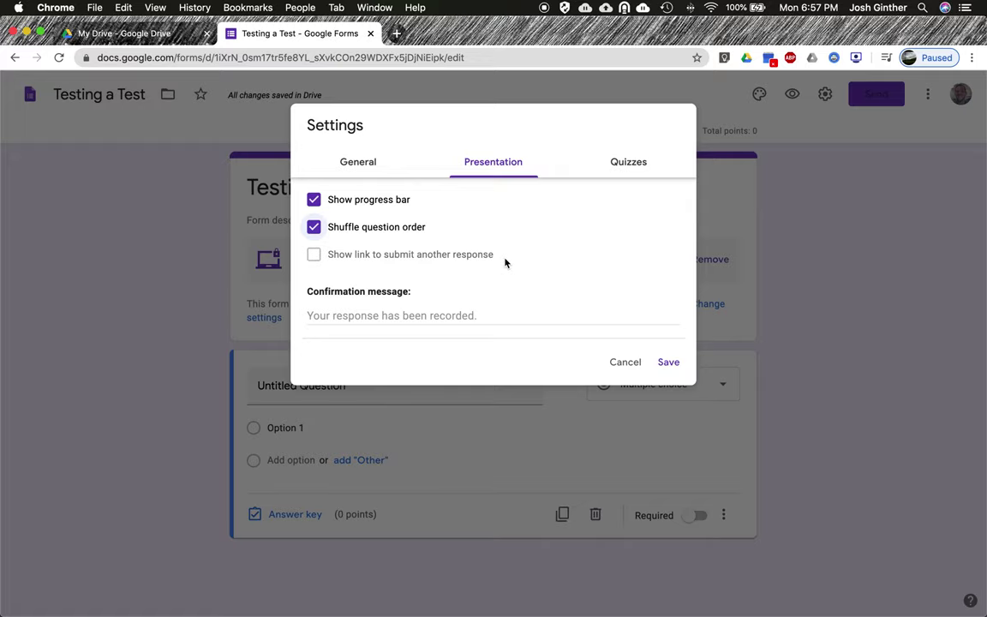
{"action": "left_click", "coordinate": [664, 363]}
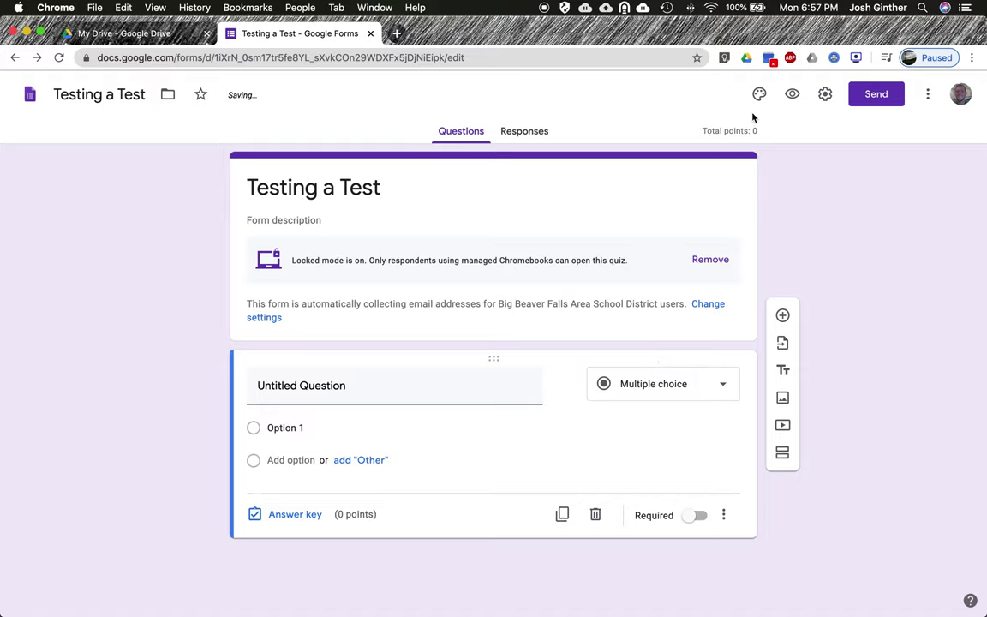
Step: Preview the quiz as a respondent and close the preview
{"action": "left_click", "coordinate": [792, 94]}
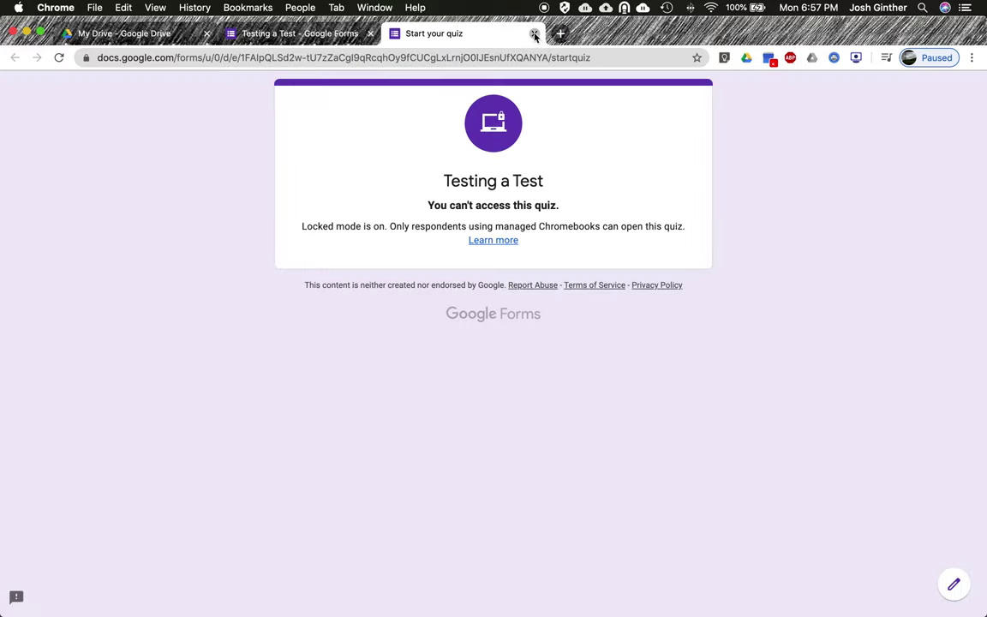
{"action": "left_click", "coordinate": [534, 33]}
Step: Choose the orange theme color and insert the open-book header image from the Work and School themes
{"action": "left_click", "coordinate": [758, 94]}
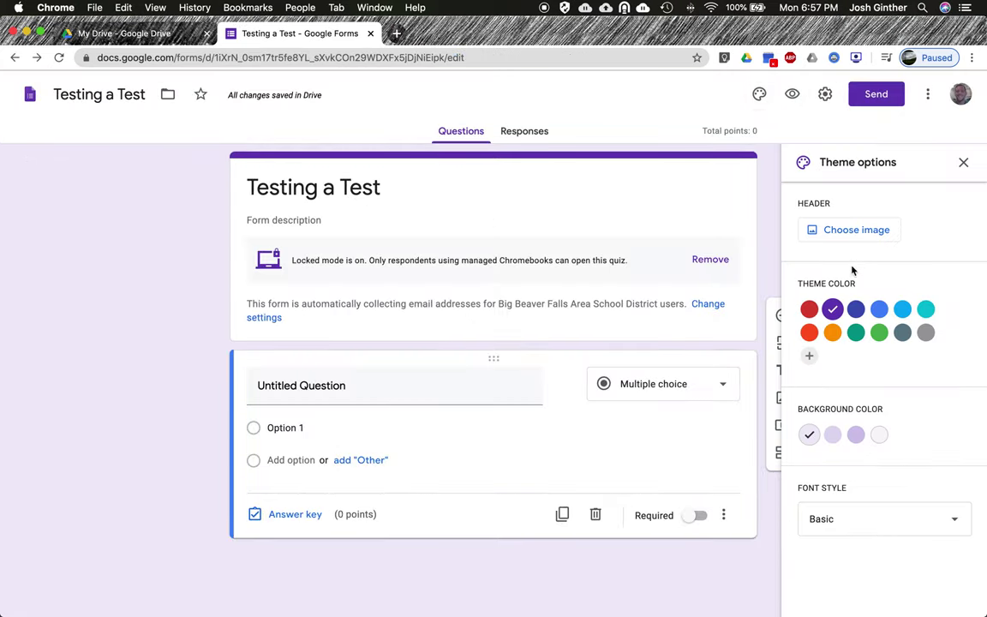
{"action": "left_click", "coordinate": [832, 333]}
{"action": "left_click", "coordinate": [837, 231]}
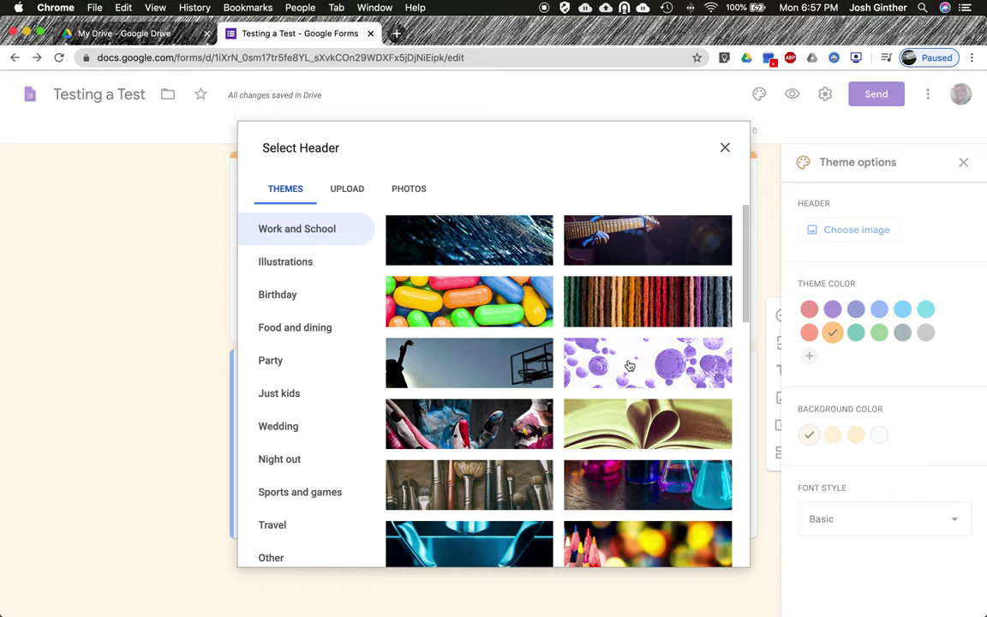
{"action": "left_click", "coordinate": [692, 398]}
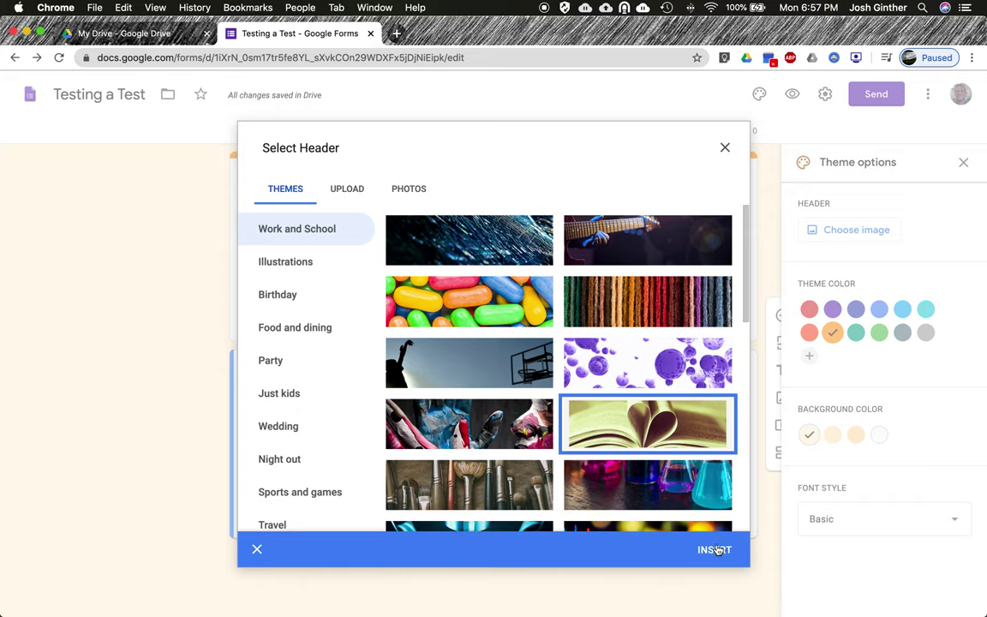
{"action": "left_click", "coordinate": [715, 548]}
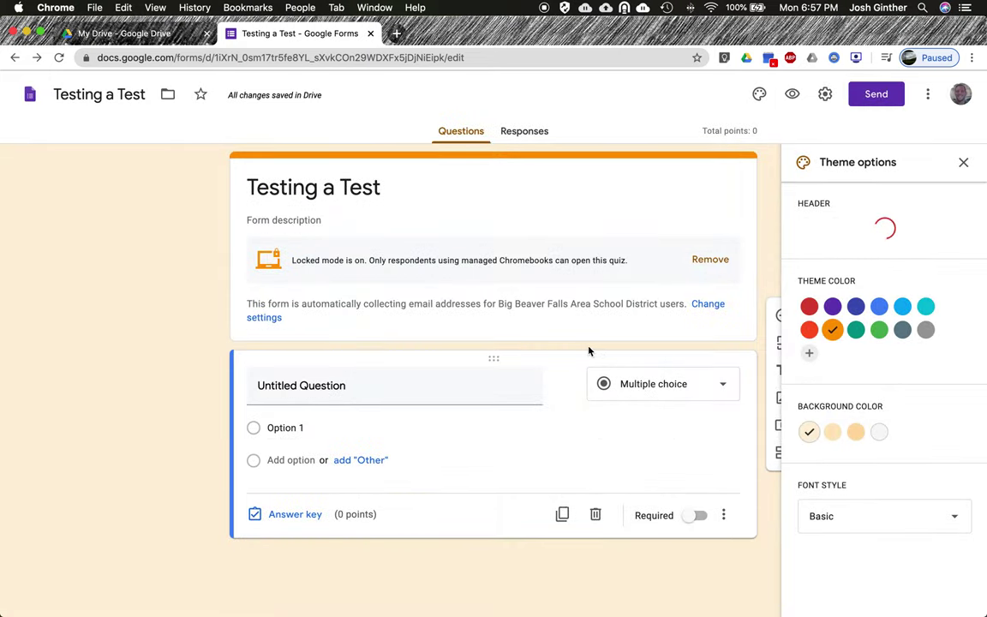
{"action": "scroll", "coordinate": [528, 360], "scroll_direction": "down", "scroll_amount": 1}
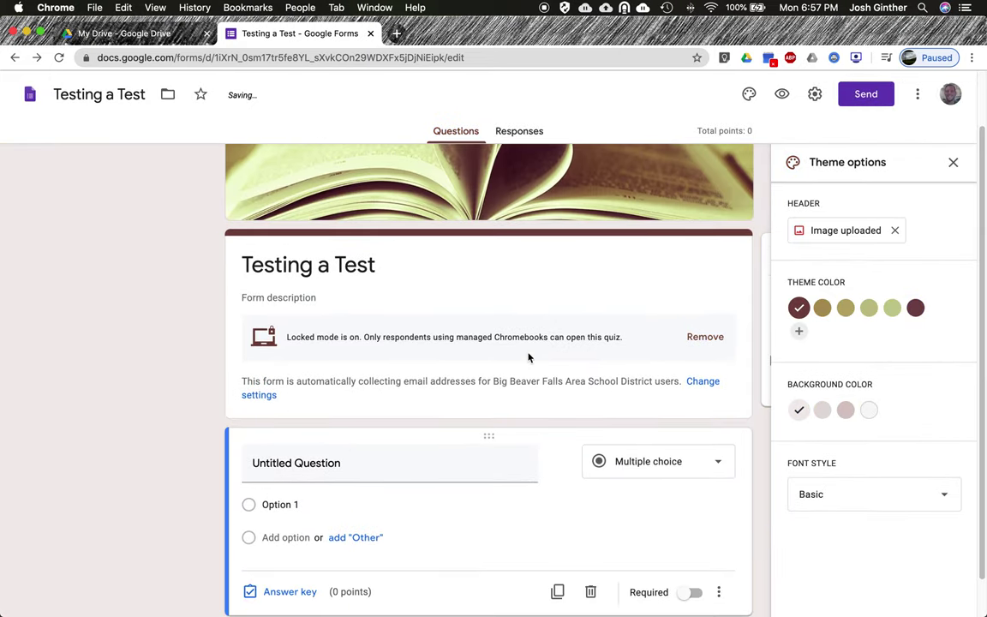
{"action": "scroll", "coordinate": [528, 360], "scroll_direction": "down", "scroll_amount": 1}
{"action": "left_click", "coordinate": [429, 419]}
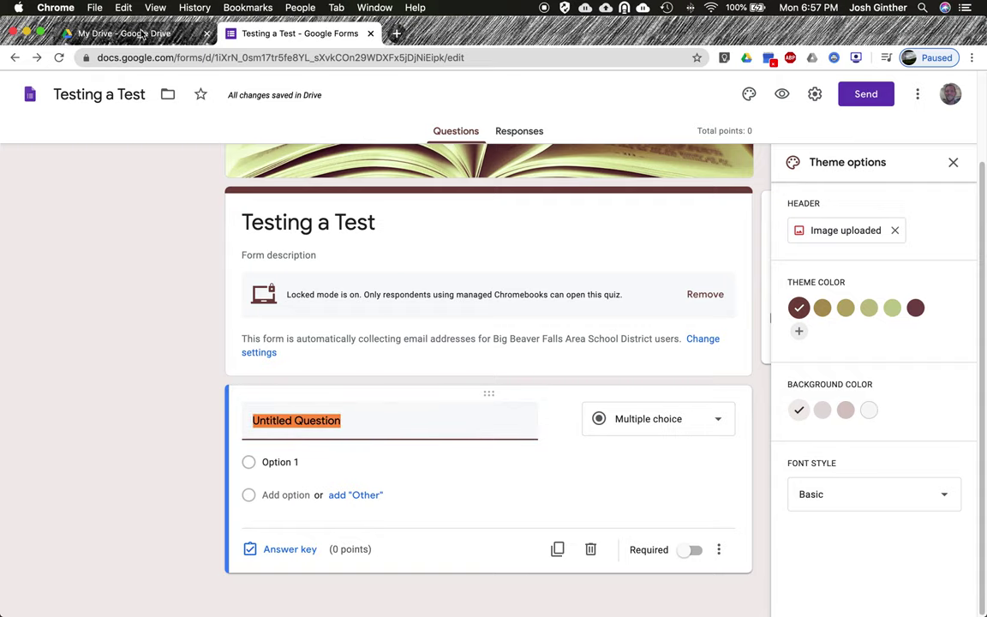
Step: Switch to Google Drive and search for "tests"
{"action": "left_click", "coordinate": [108, 35]}
{"action": "left_click", "coordinate": [236, 86]}
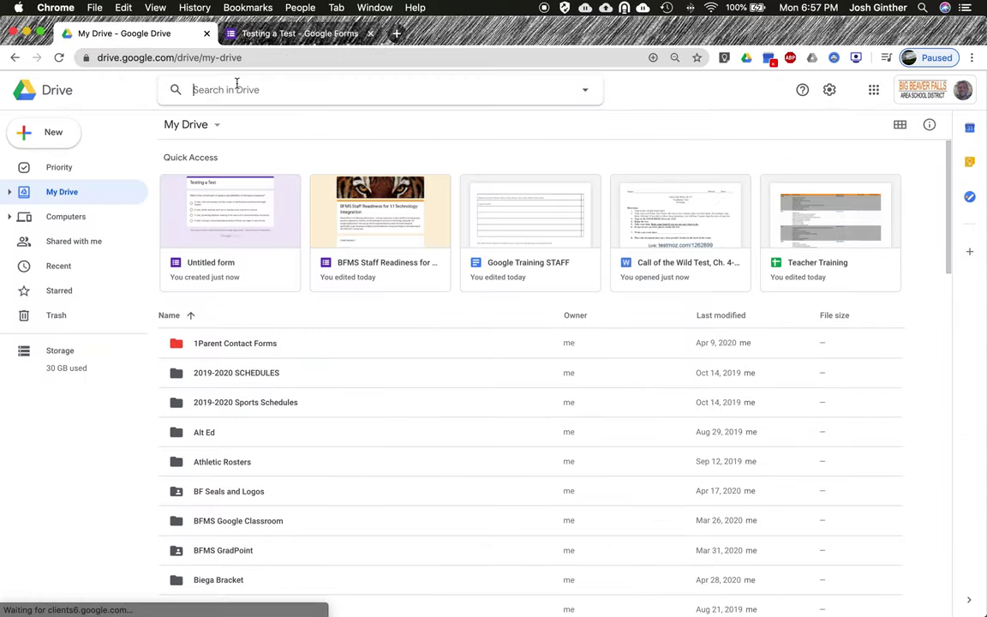
{"action": "type", "text": "tests"}
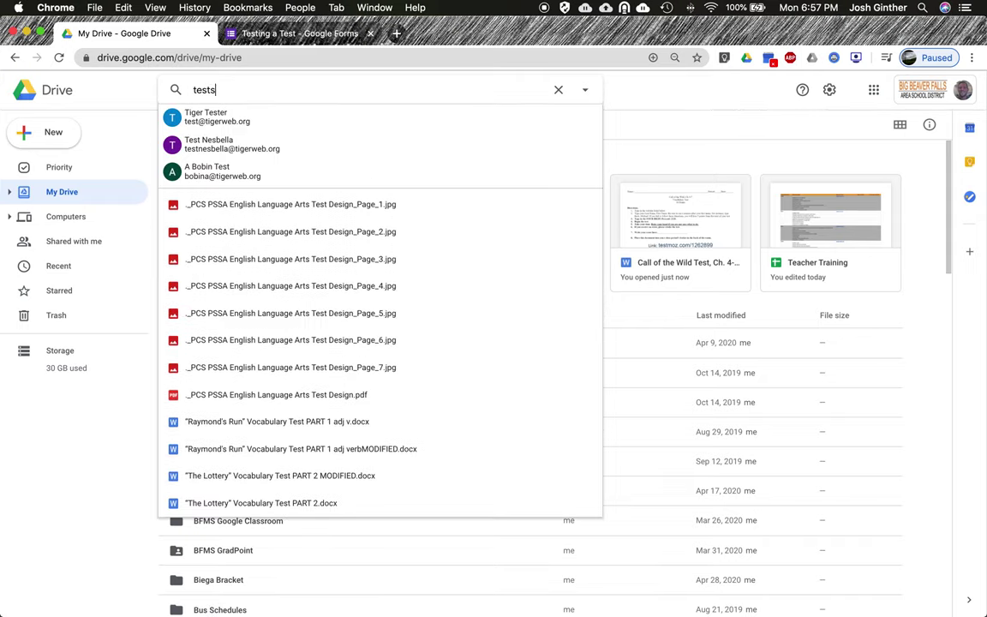
{"action": "key", "text": "Return"}
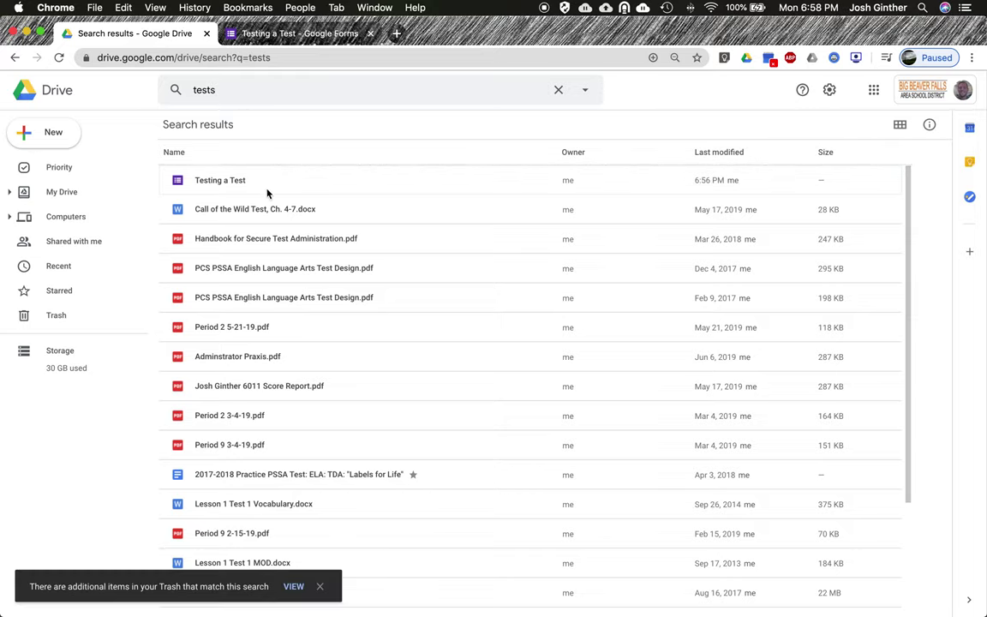
Step: Open "Call of the Wild Test, Ch. 4-7.docx" in Google Docs and go to the Vocabulary Test PAPER EDITION page
{"action": "double_click", "coordinate": [270, 212]}
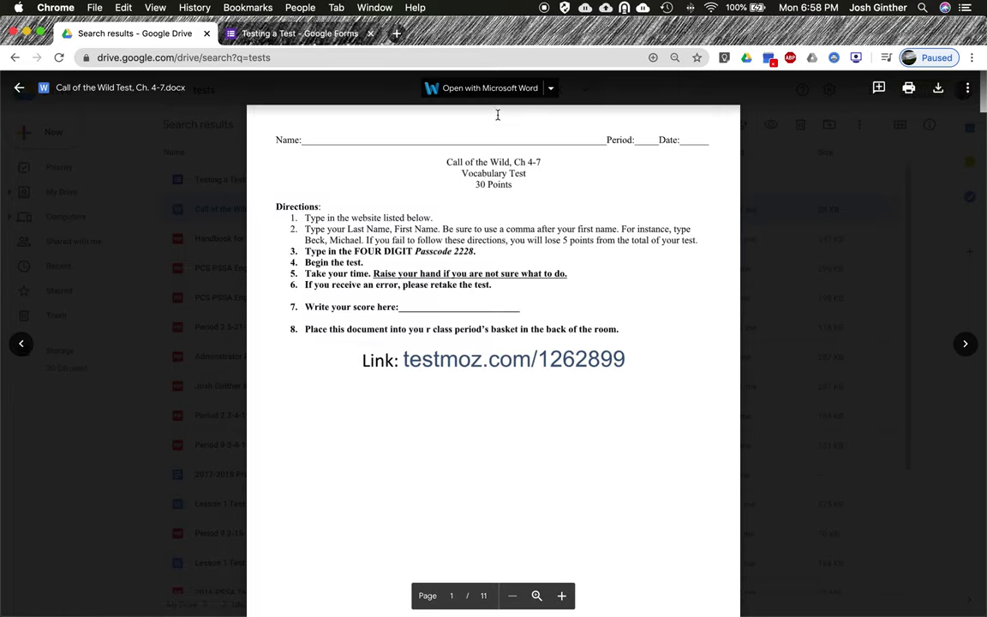
{"action": "left_click", "coordinate": [551, 88]}
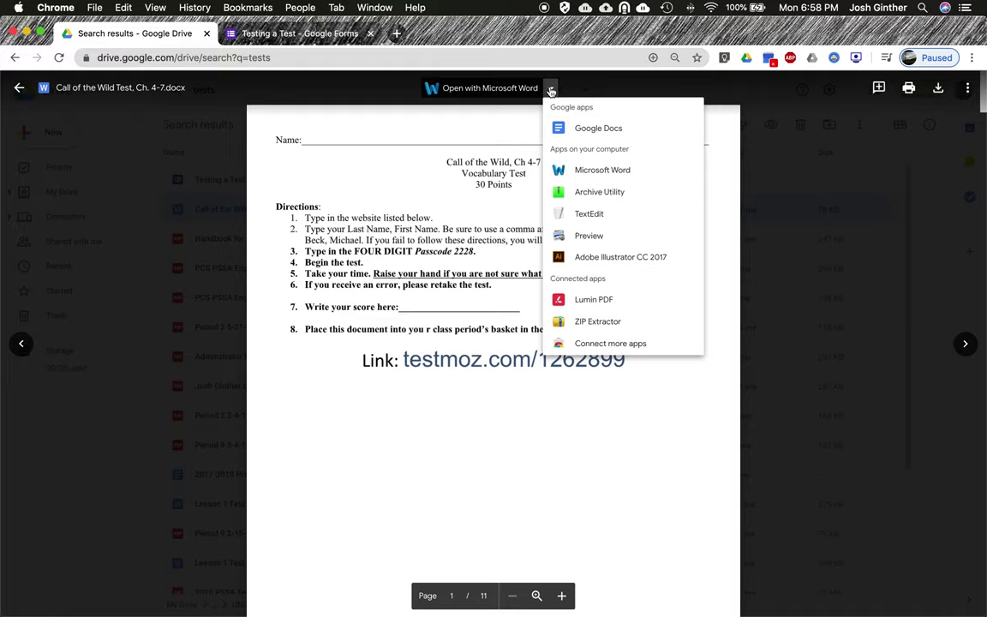
{"action": "left_click", "coordinate": [551, 89]}
{"action": "left_click", "coordinate": [551, 89]}
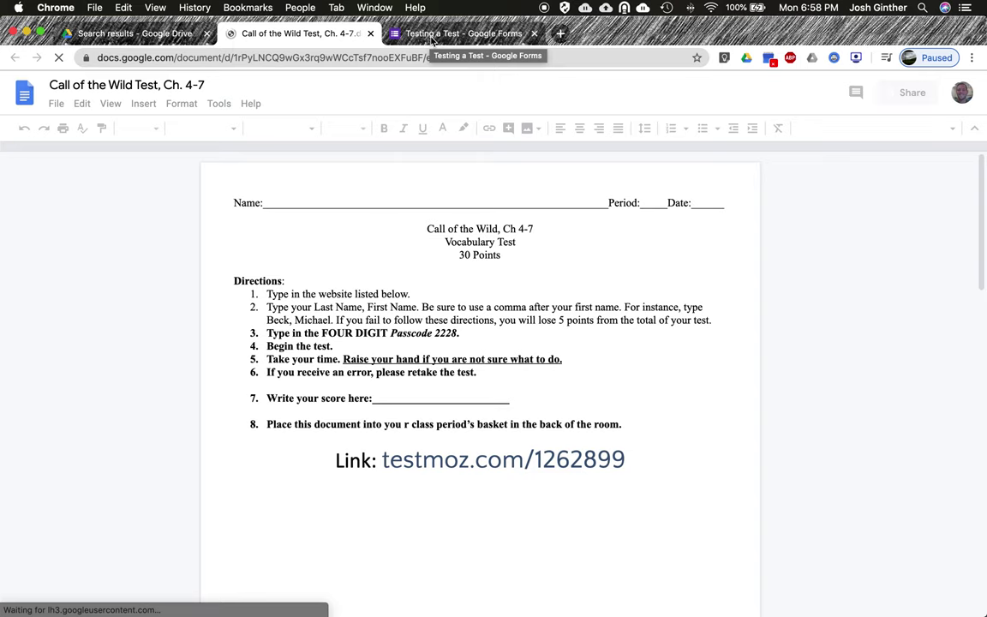
{"action": "scroll", "coordinate": [429, 472], "scroll_direction": "down", "scroll_amount": 5}
{"action": "scroll", "coordinate": [433, 463], "scroll_direction": "down", "scroll_amount": 2}
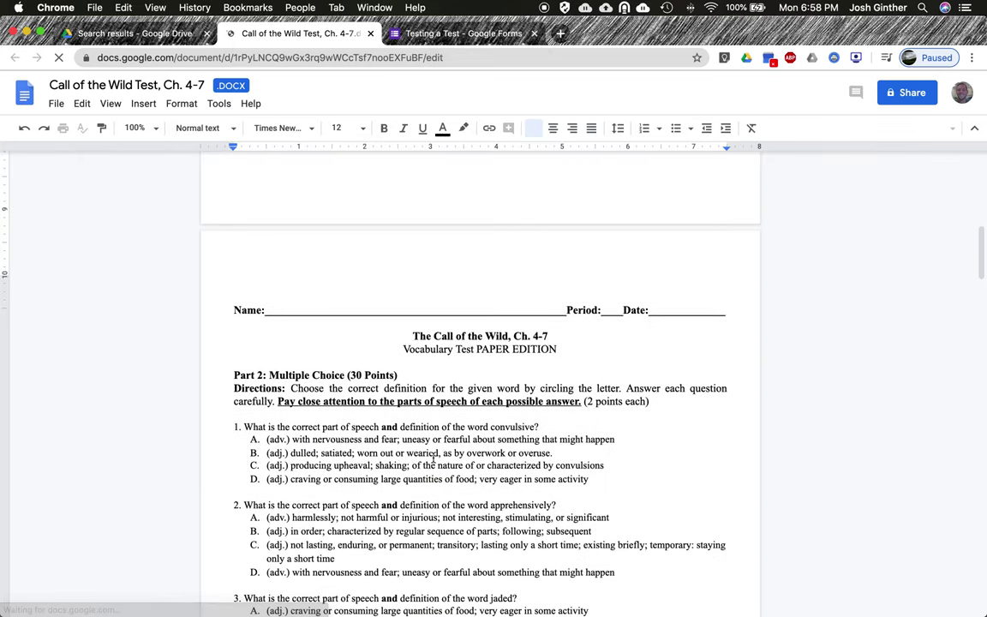
{"action": "scroll", "coordinate": [456, 351], "scroll_direction": "down", "scroll_amount": 2}
{"action": "scroll", "coordinate": [459, 343], "scroll_direction": "down", "scroll_amount": 1}
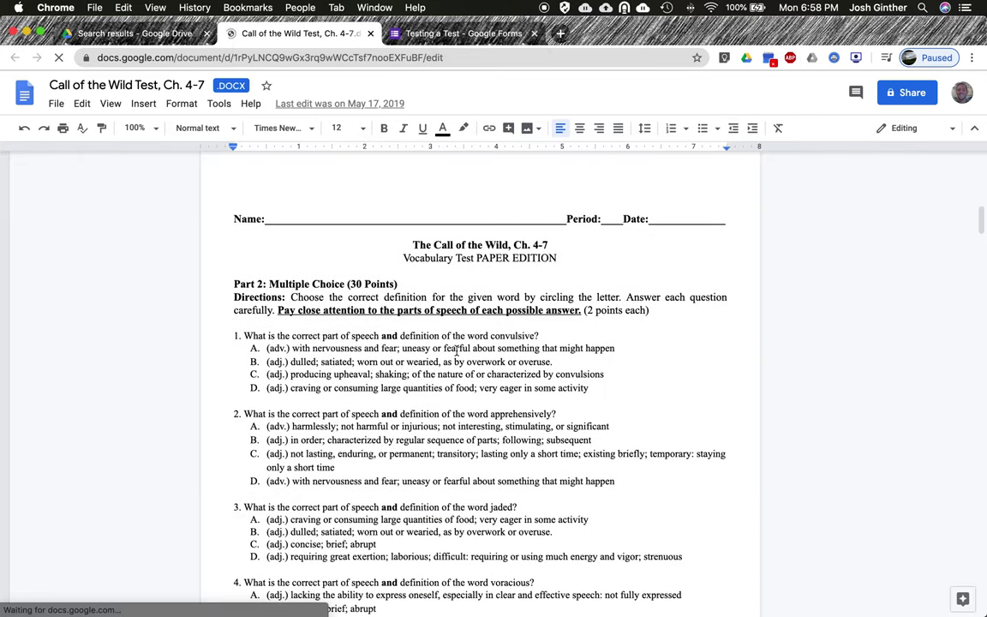
{"action": "scroll", "coordinate": [468, 266], "scroll_direction": "down", "scroll_amount": 1}
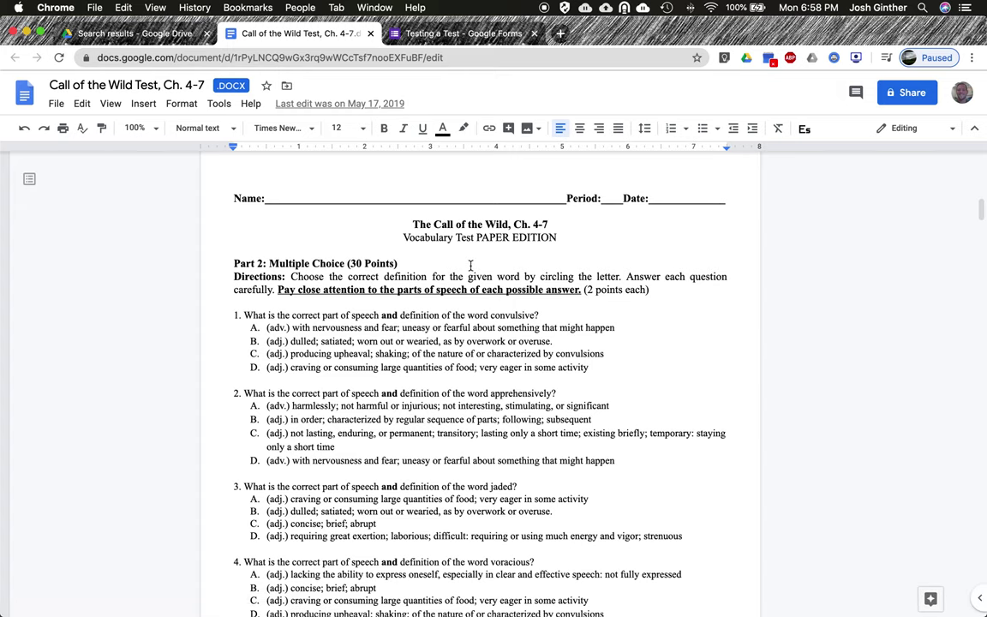
{"action": "scroll", "coordinate": [469, 264], "scroll_direction": "down", "scroll_amount": 1}
{"action": "scroll", "coordinate": [470, 264], "scroll_direction": "down", "scroll_amount": 1}
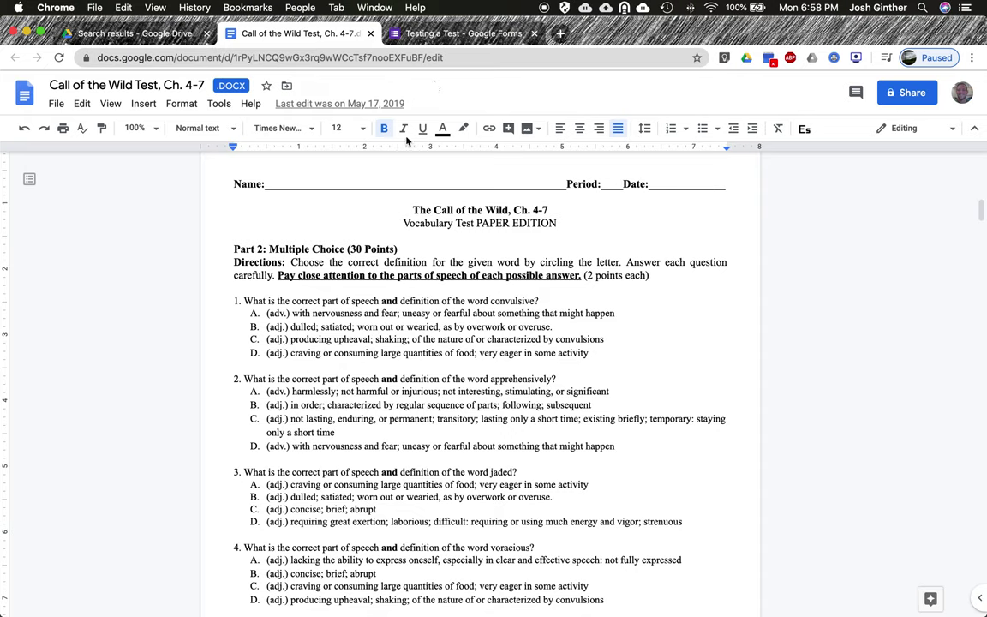
{"action": "left_click", "coordinate": [233, 262]}
{"action": "key", "text": "shift+Right"}
{"action": "key", "text": "shift+Right"}
{"action": "key", "text": "shift+Right"}
{"action": "key", "text": "shift+Right"}
{"action": "key", "text": "shift+Right"}
{"action": "key", "text": "shift+Right"}
{"action": "key", "text": "shift+Right"}
{"action": "key", "text": "shift+Right"}
{"action": "key", "text": "shift+Right"}
{"action": "key", "text": "shift+Right"}
{"action": "key", "text": "shift+Right"}
{"action": "key", "text": "shift+Right"}
{"action": "key", "text": "shift+Right"}
{"action": "key", "text": "shift+Right"}
{"action": "key", "text": "shift+Right"}
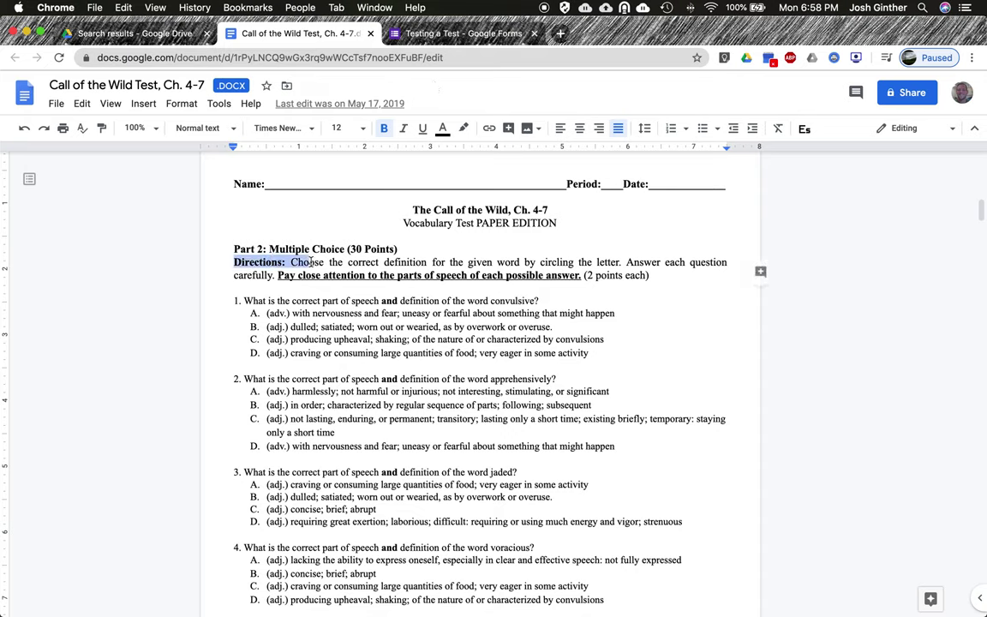
{"action": "left_click_drag", "start_coordinate": [233, 248], "coordinate": [302, 249]}
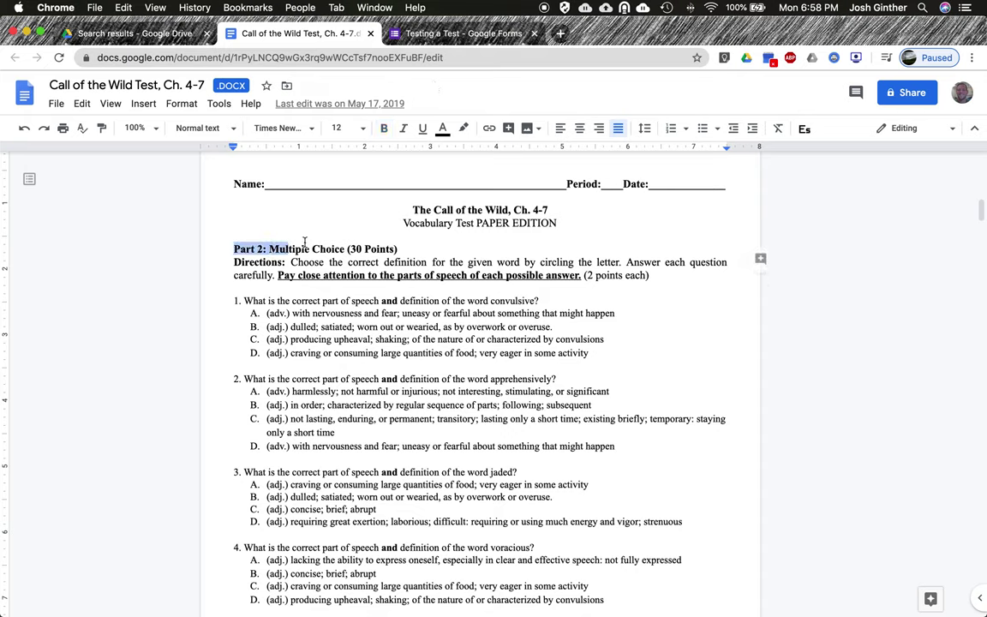
Step: Copy the paper edition's title lines, Part 2 heading and directions from the test document into the quiz form's description
{"action": "left_click", "coordinate": [414, 210]}
{"action": "left_click_drag", "start_coordinate": [414, 210], "coordinate": [657, 278]}
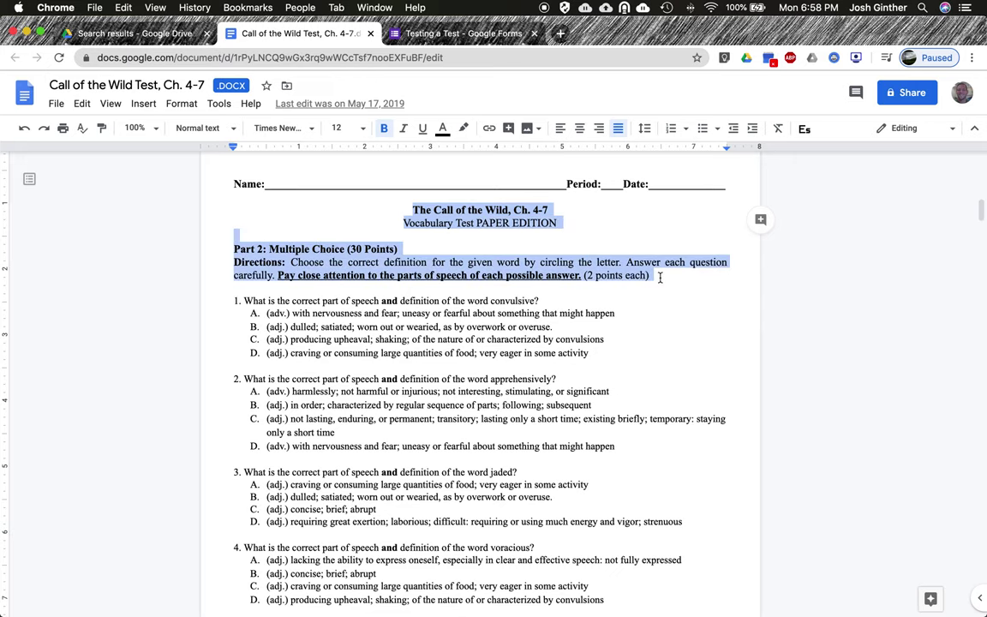
{"action": "right_click", "coordinate": [625, 283]}
{"action": "left_click", "coordinate": [633, 302]}
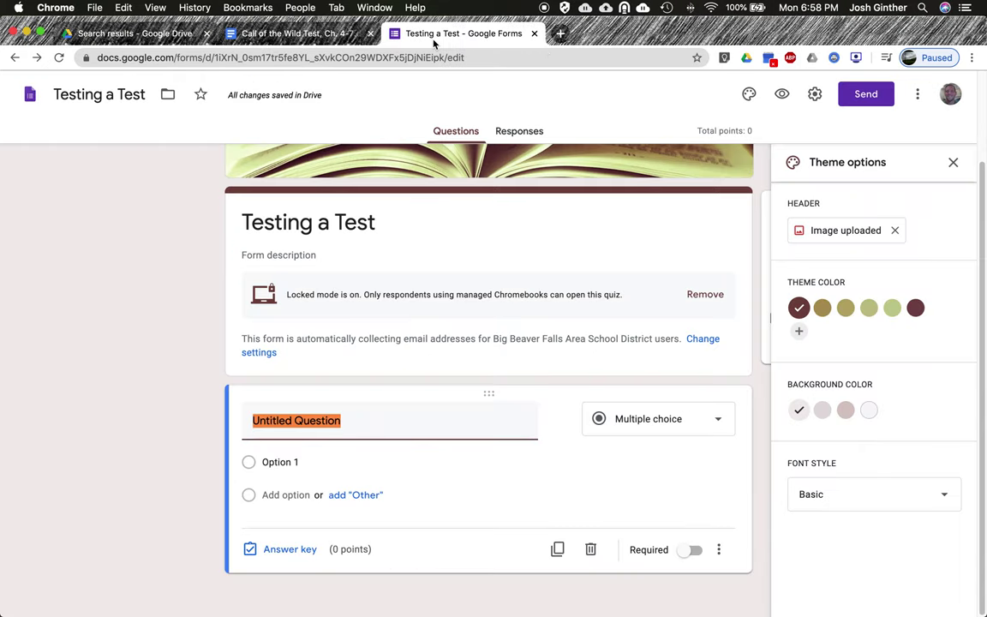
{"action": "left_click", "coordinate": [311, 261]}
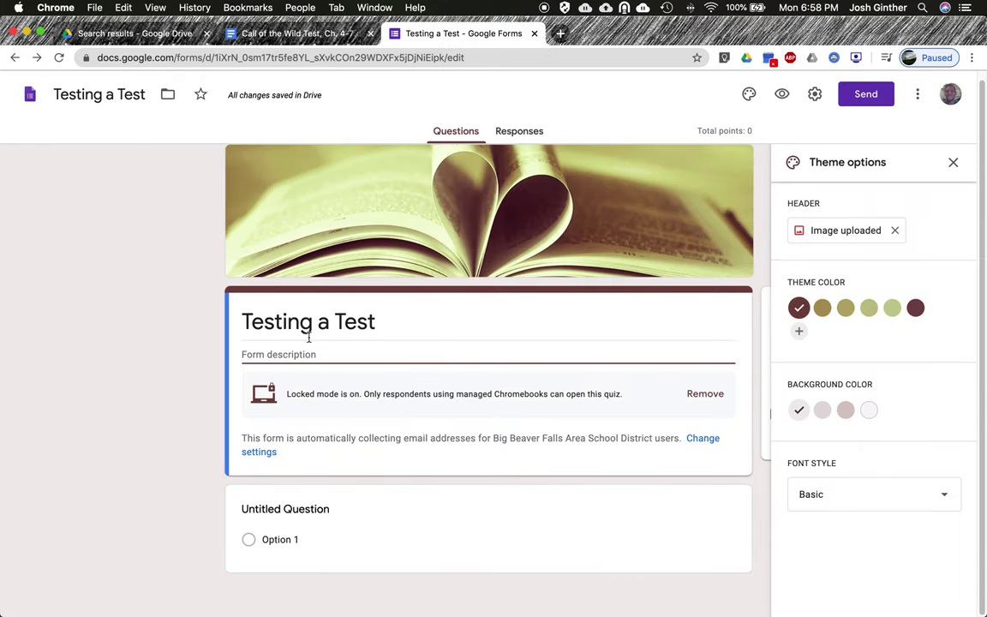
{"action": "key", "text": "super+v"}
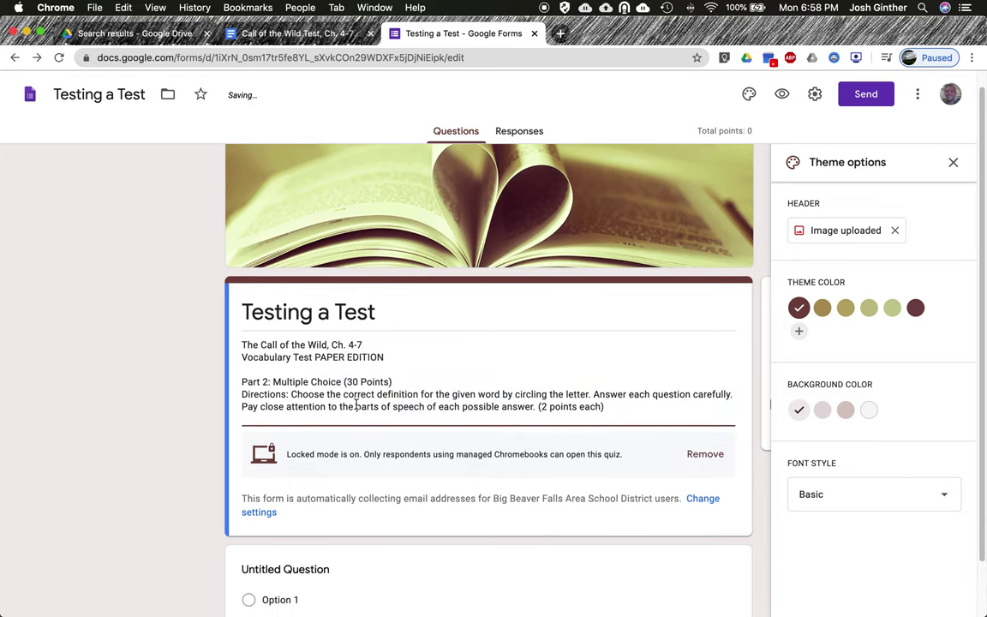
Step: Delete the text "Vocabulary Test PAPER EDITION" from the form description
{"action": "scroll", "coordinate": [356, 405], "scroll_direction": "down", "scroll_amount": 1}
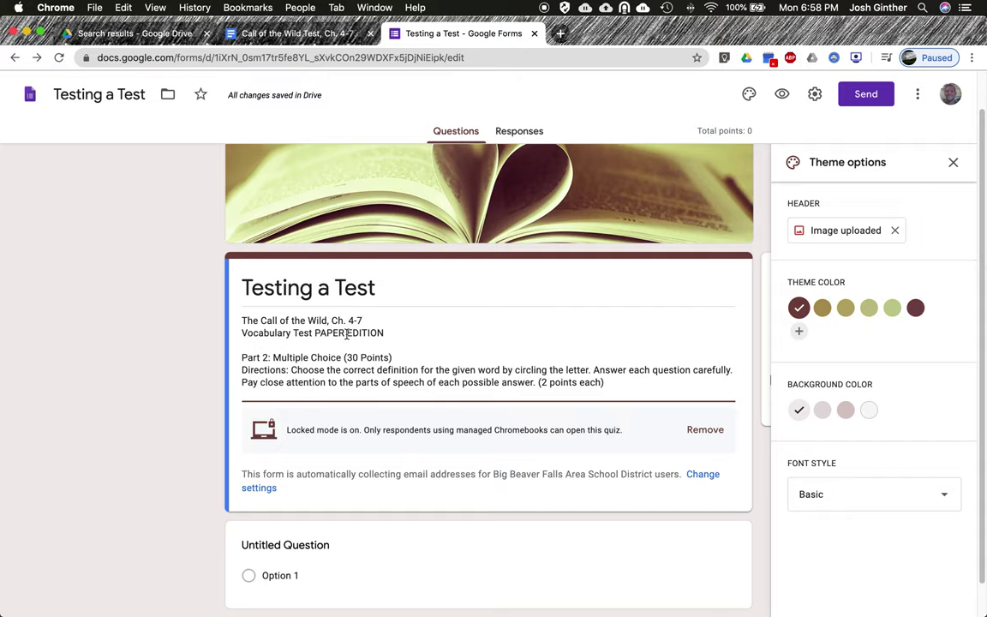
{"action": "left_click_drag", "start_coordinate": [385, 333], "coordinate": [238, 337]}
{"action": "key", "text": "BackSpace"}
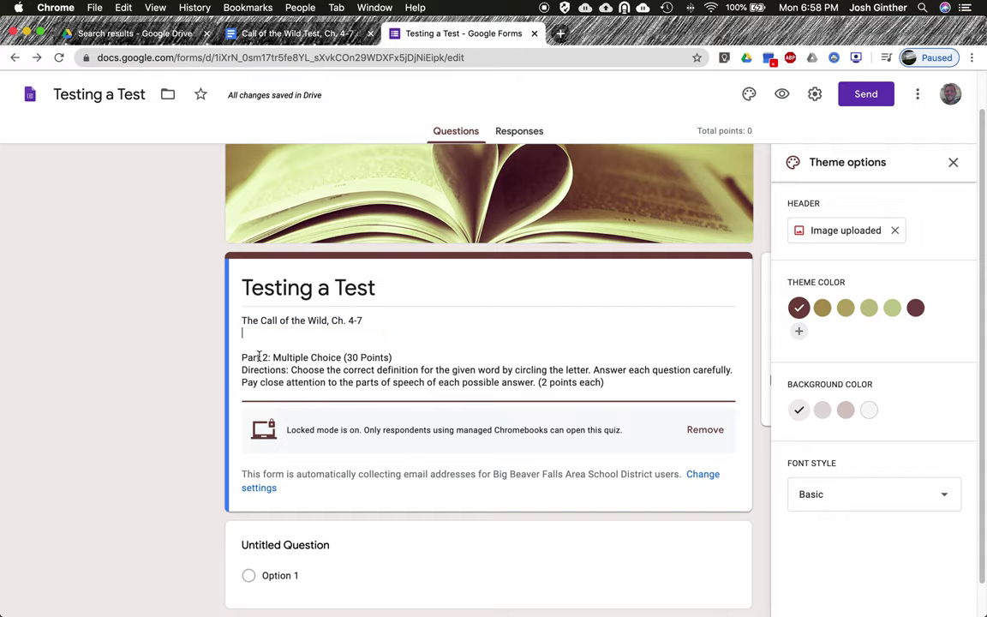
Step: Copy the text of question 1, about the word convulsive, from the document into the untitled question and keep its type as Multiple choice
{"action": "scroll", "coordinate": [264, 357], "scroll_direction": "down", "scroll_amount": 1}
{"action": "left_click", "coordinate": [296, 508]}
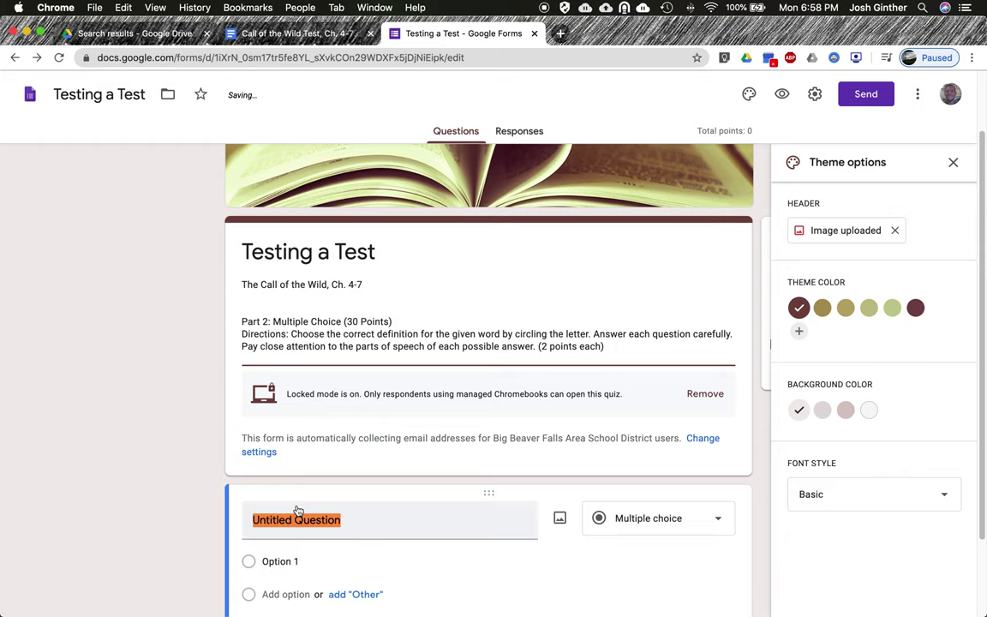
{"action": "left_click", "coordinate": [255, 39]}
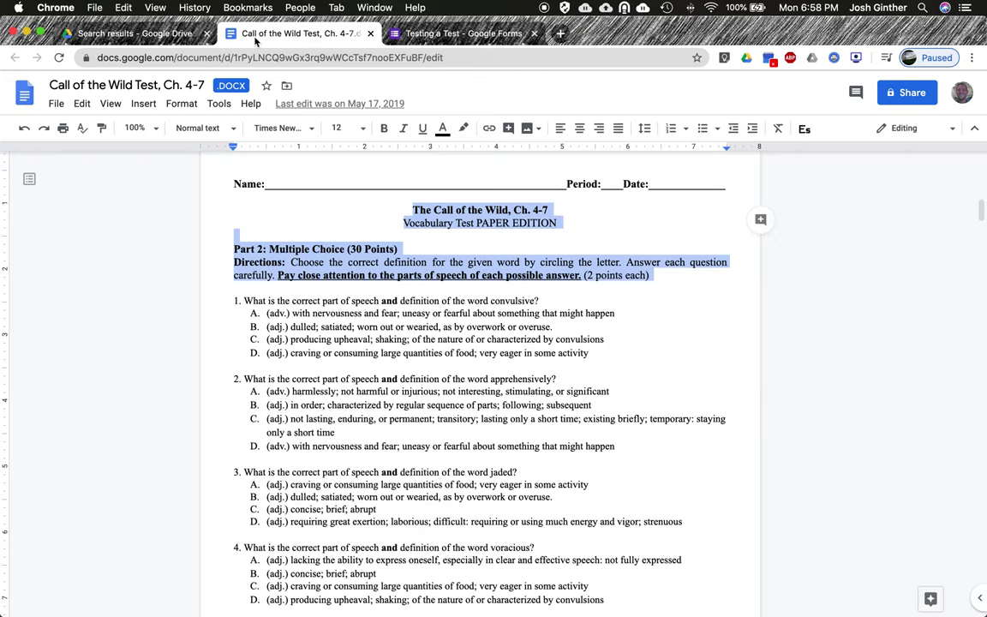
{"action": "left_click", "coordinate": [262, 319]}
{"action": "left_click_drag", "start_coordinate": [247, 300], "coordinate": [553, 305]}
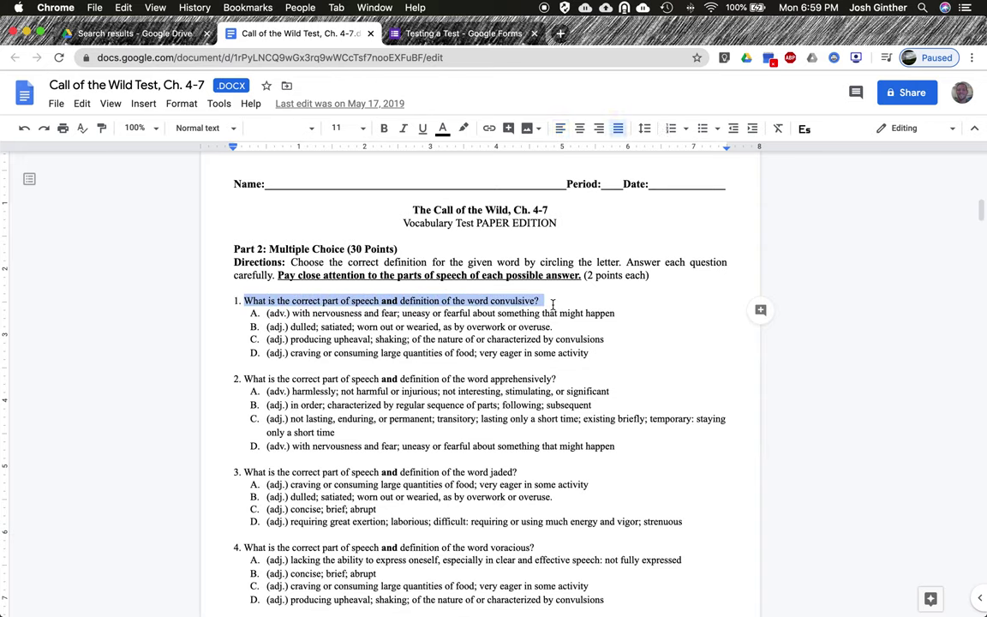
{"action": "right_click", "coordinate": [515, 307]}
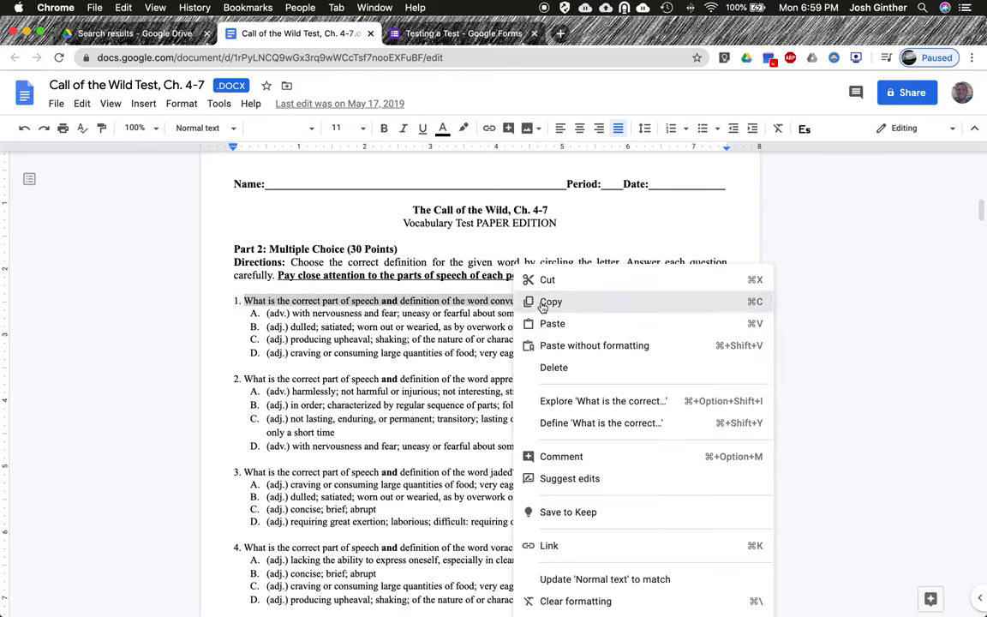
{"action": "left_click", "coordinate": [541, 300]}
{"action": "left_click", "coordinate": [407, 36]}
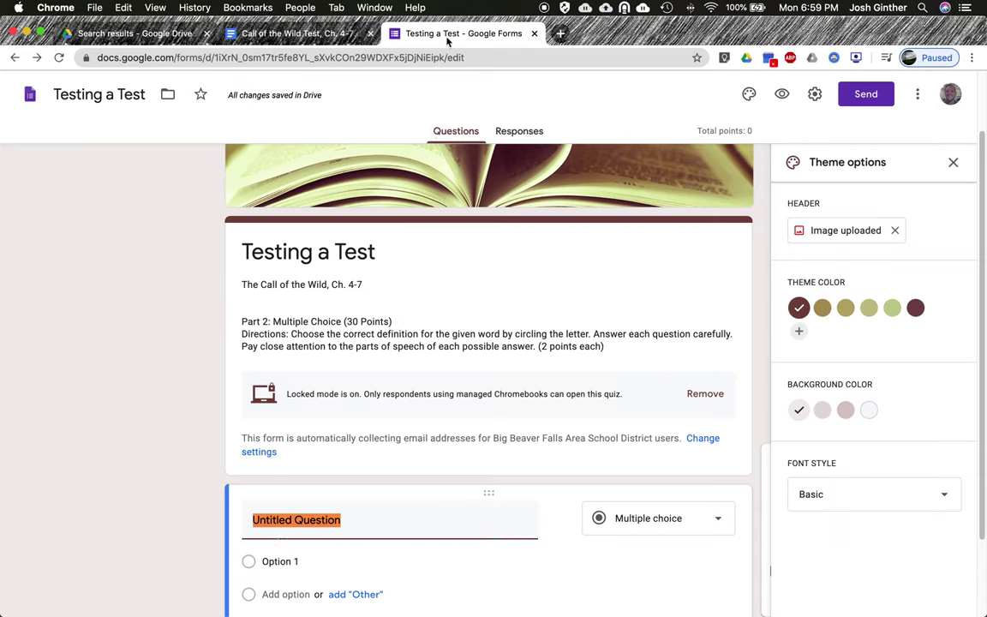
{"action": "triple_click", "coordinate": [286, 521]}
{"action": "right_click", "coordinate": [286, 521]}
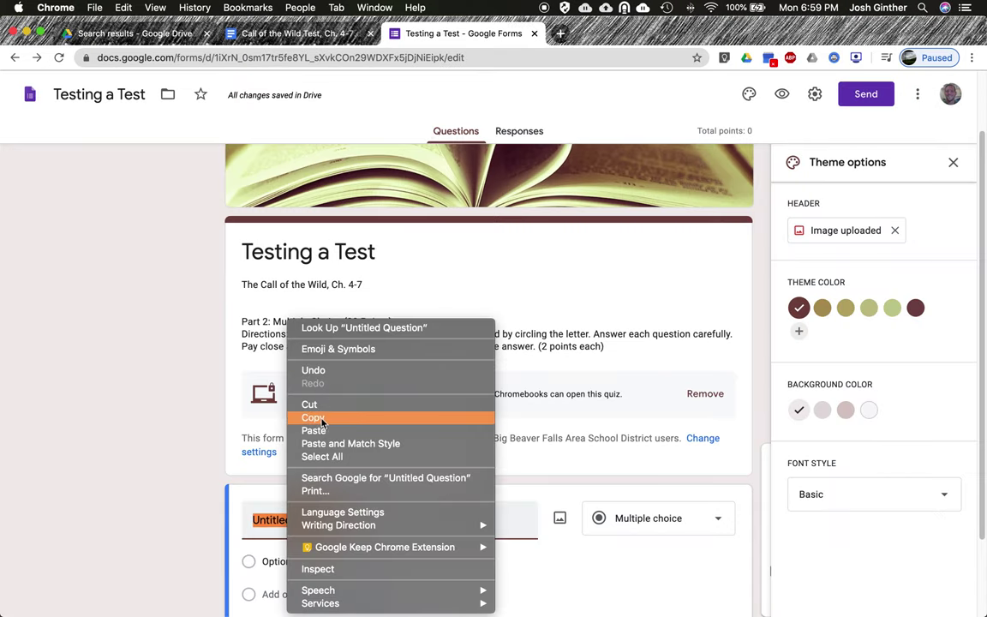
{"action": "left_click", "coordinate": [317, 431]}
{"action": "scroll", "coordinate": [394, 539], "scroll_direction": "down", "scroll_amount": 1}
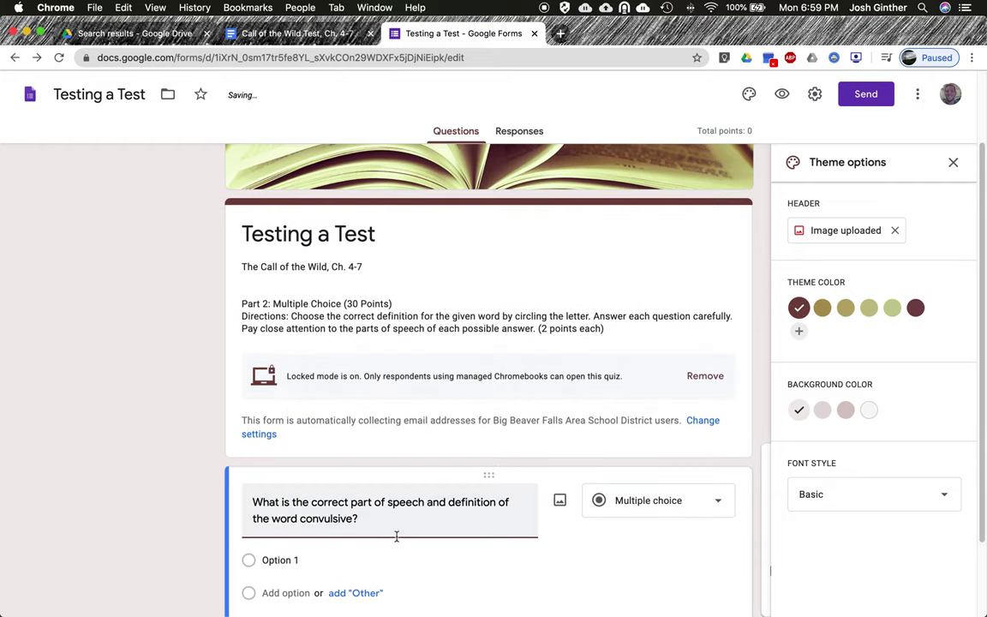
{"action": "left_click", "coordinate": [634, 501]}
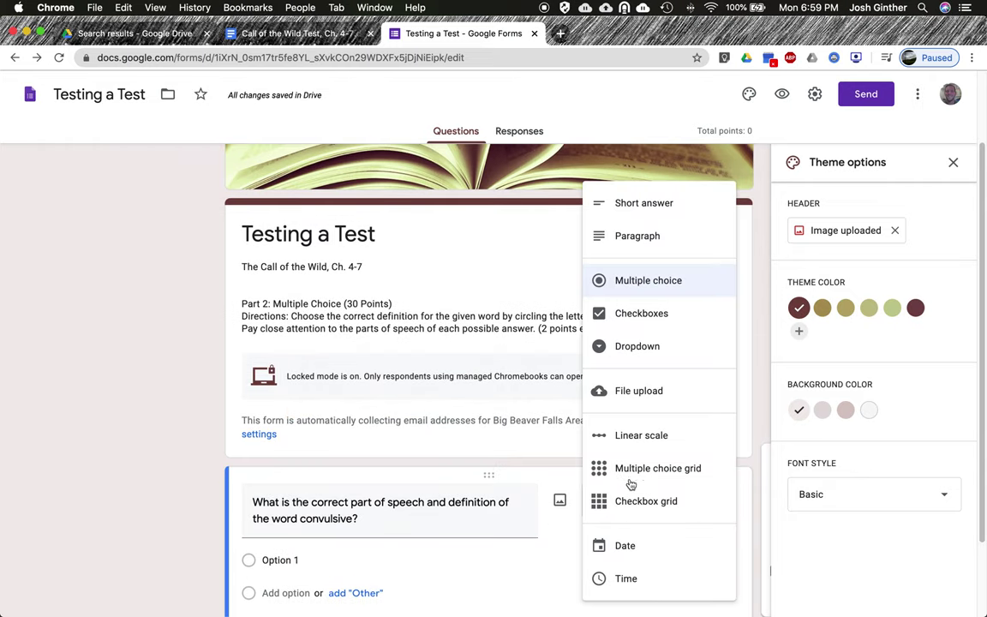
{"action": "left_click", "coordinate": [621, 289]}
Step: Copy the four answer choices A to D of question 1 from the document into the convulsive question's options
{"action": "scroll", "coordinate": [463, 429], "scroll_direction": "down", "scroll_amount": 2}
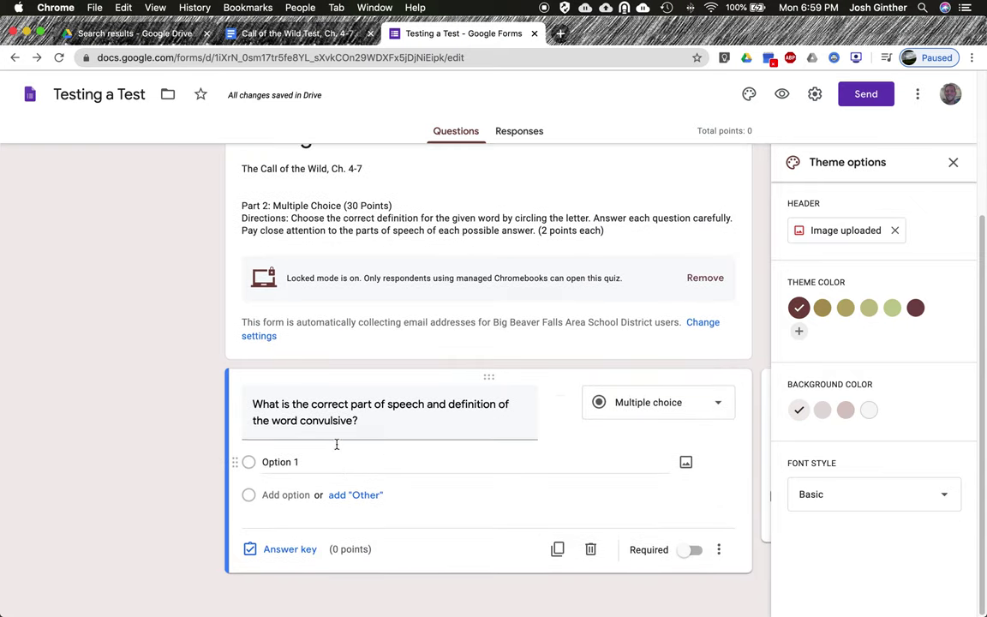
{"action": "left_click", "coordinate": [278, 34]}
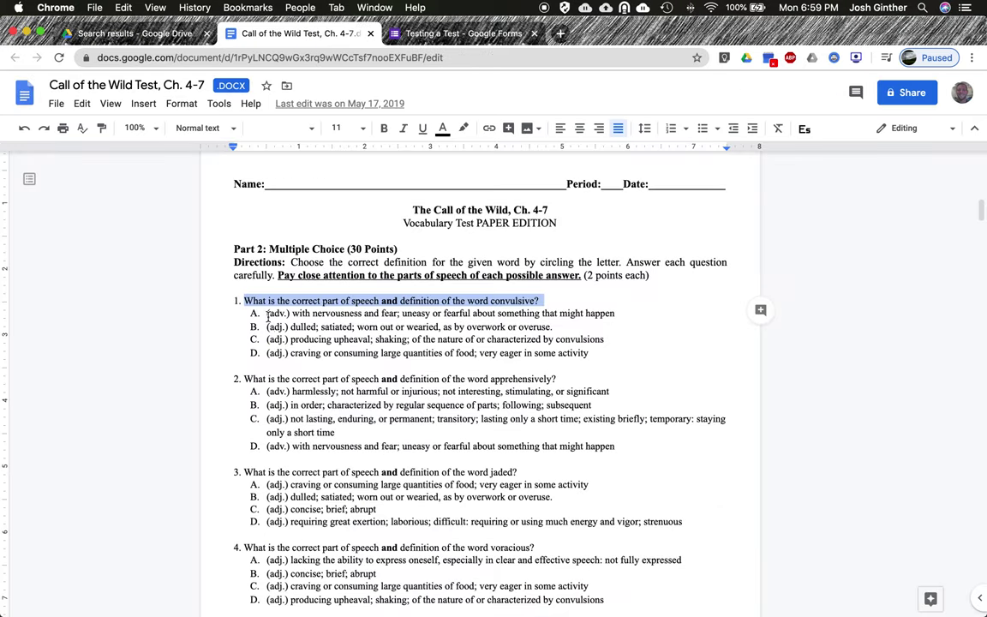
{"action": "left_click_drag", "start_coordinate": [266, 313], "coordinate": [576, 356]}
{"action": "right_click", "coordinate": [518, 319]}
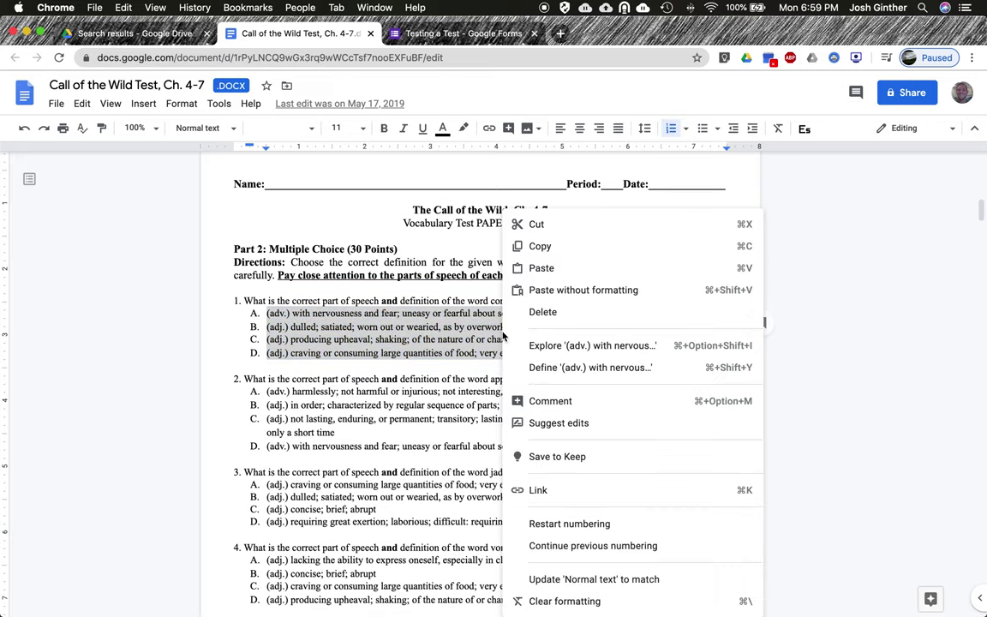
{"action": "left_click", "coordinate": [543, 246]}
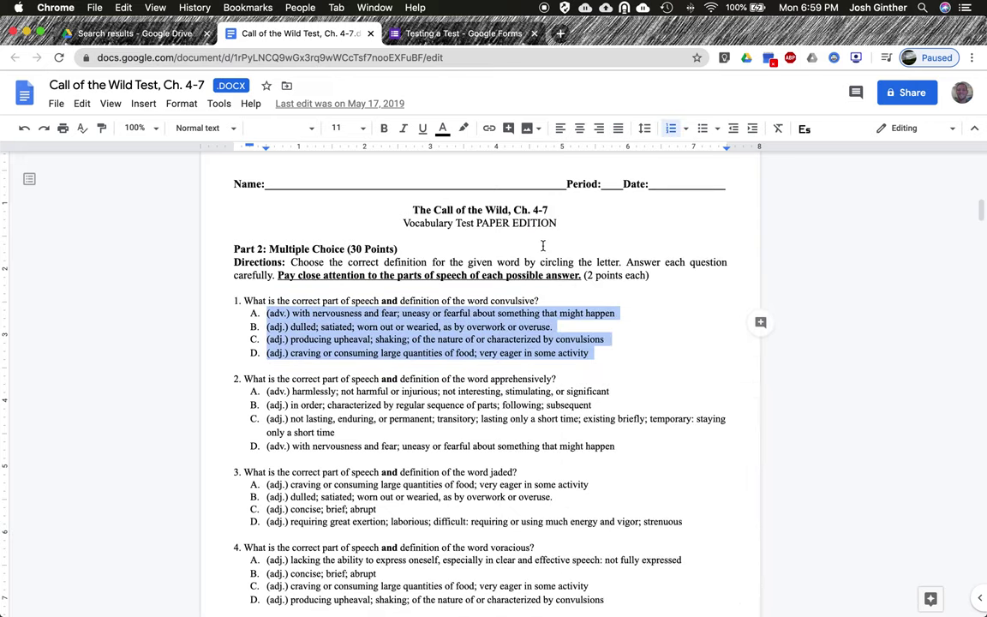
{"action": "left_click", "coordinate": [468, 38]}
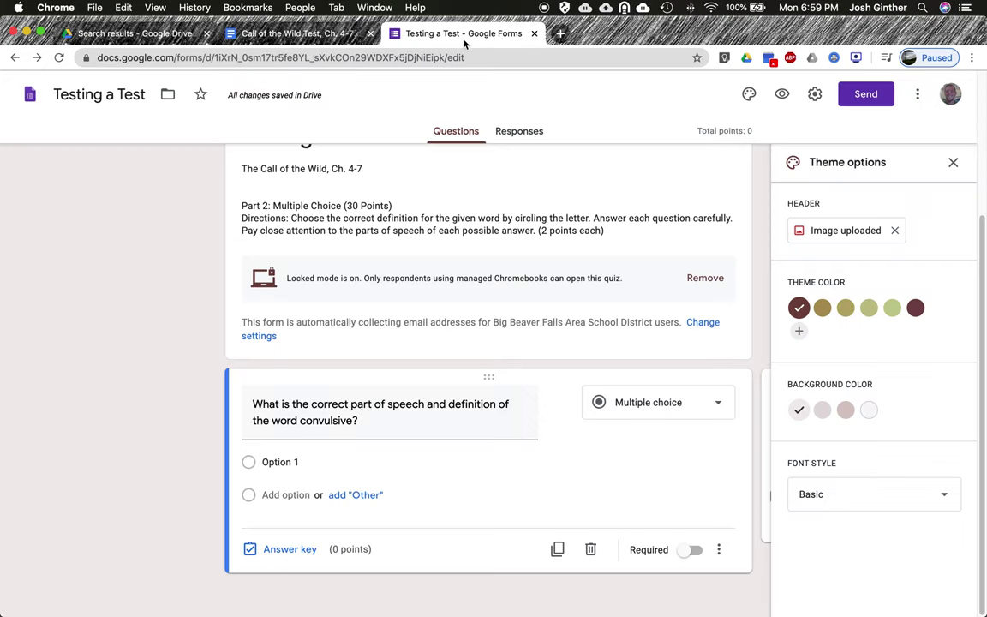
{"action": "left_click", "coordinate": [278, 463]}
{"action": "right_click", "coordinate": [278, 464]}
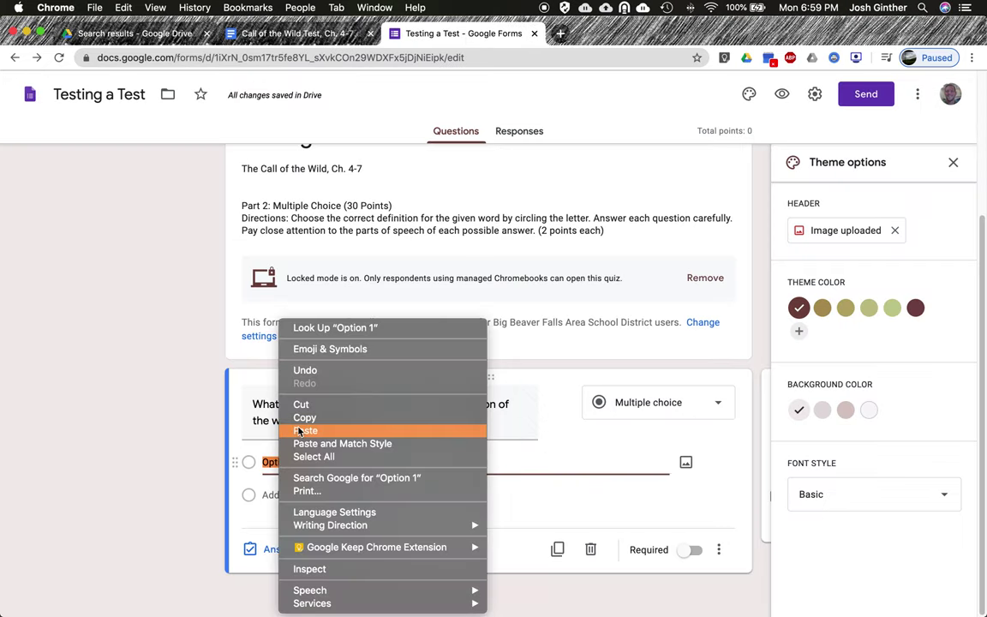
{"action": "left_click", "coordinate": [301, 431]}
Step: Make the convulsive question required and worth 2 points, and close the theme options
{"action": "scroll", "coordinate": [331, 477], "scroll_direction": "down", "scroll_amount": 2}
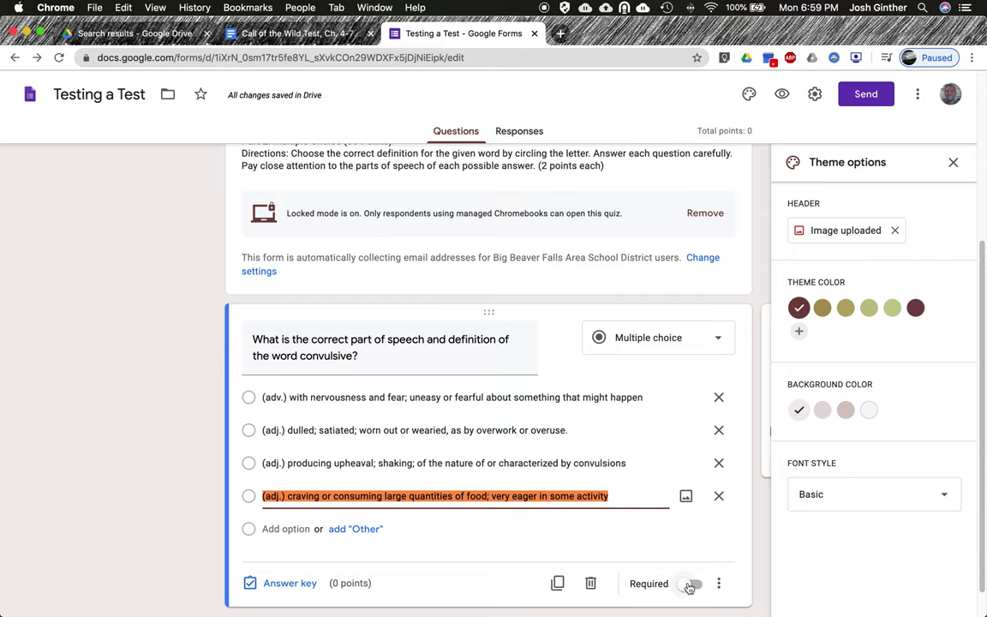
{"action": "left_click", "coordinate": [693, 587]}
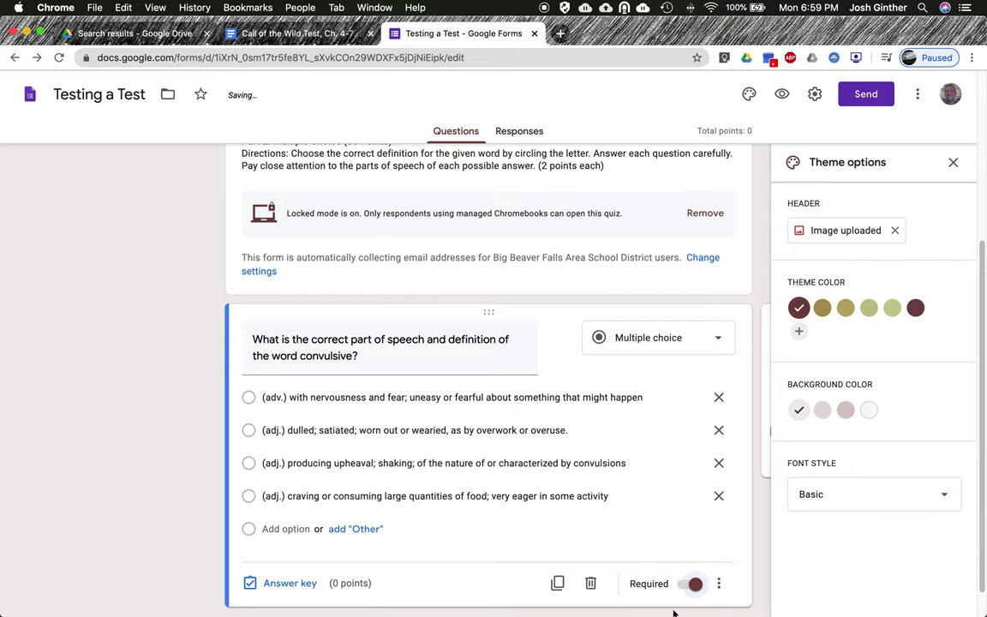
{"action": "left_click", "coordinate": [277, 587]}
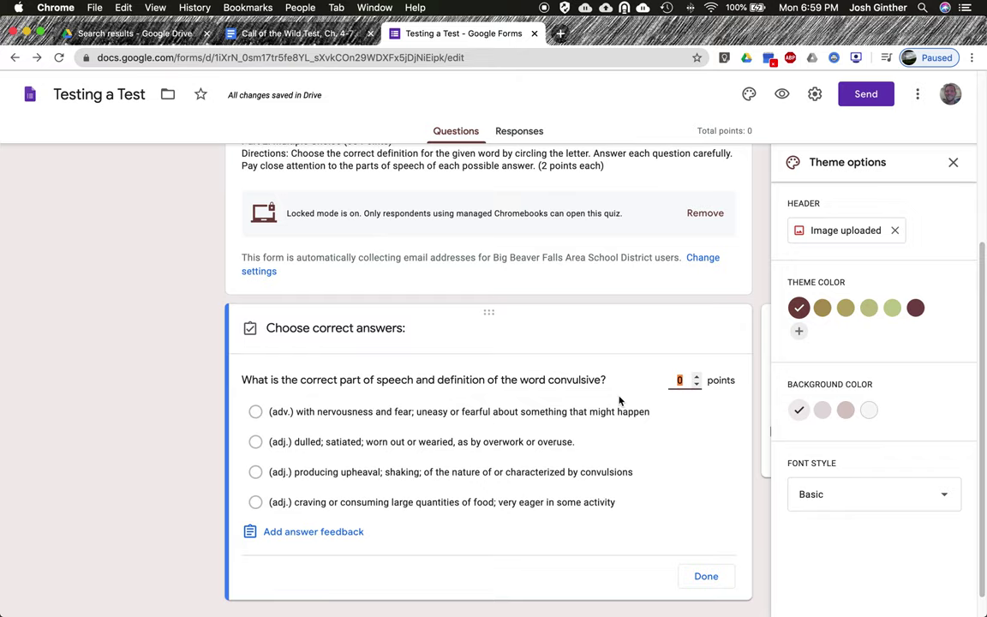
{"action": "type", "text": "2"}
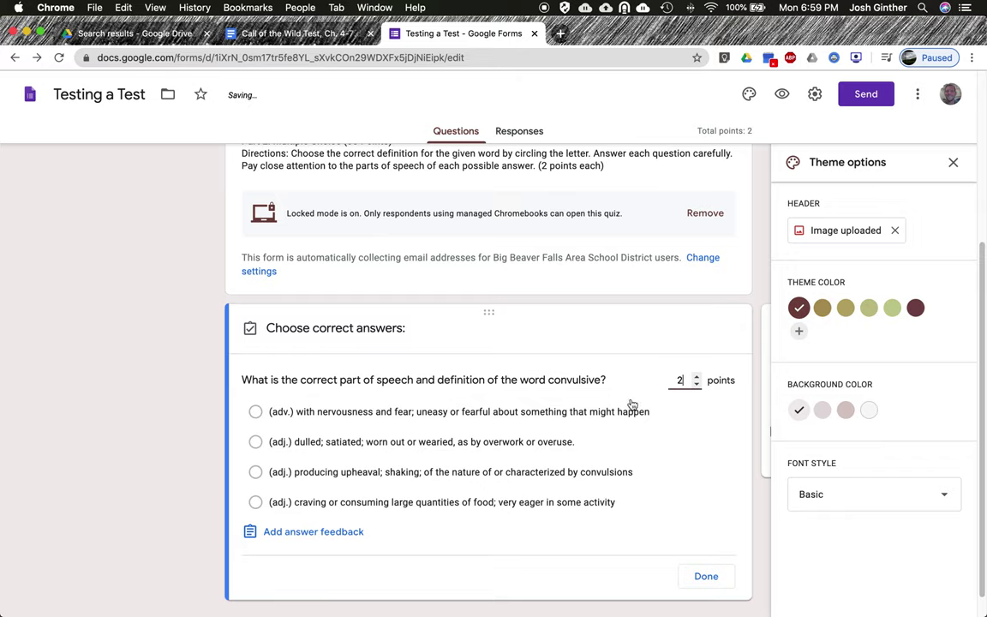
{"action": "left_click", "coordinate": [705, 577]}
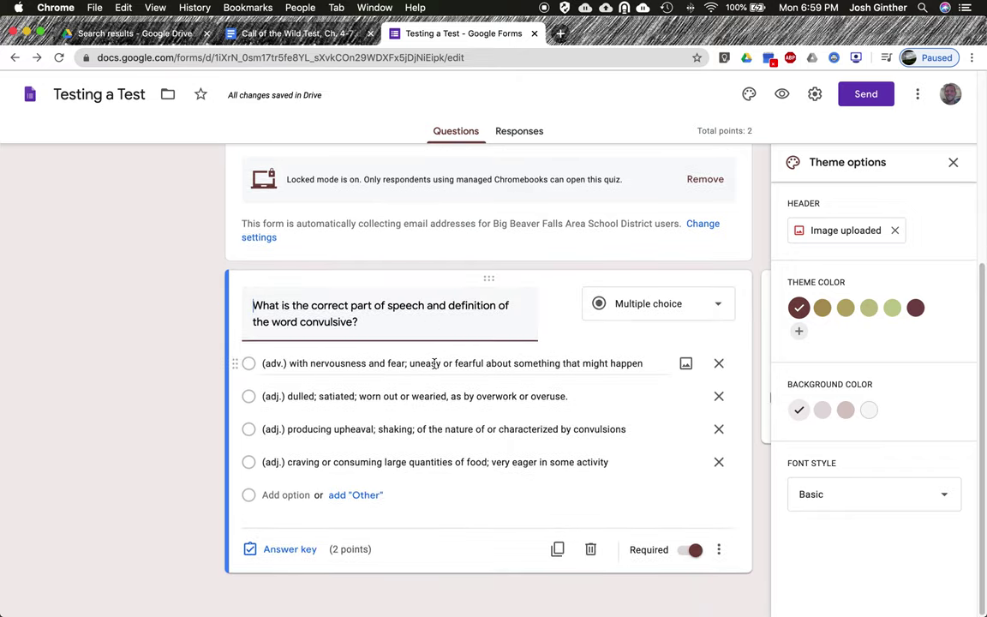
{"action": "left_click", "coordinate": [953, 162]}
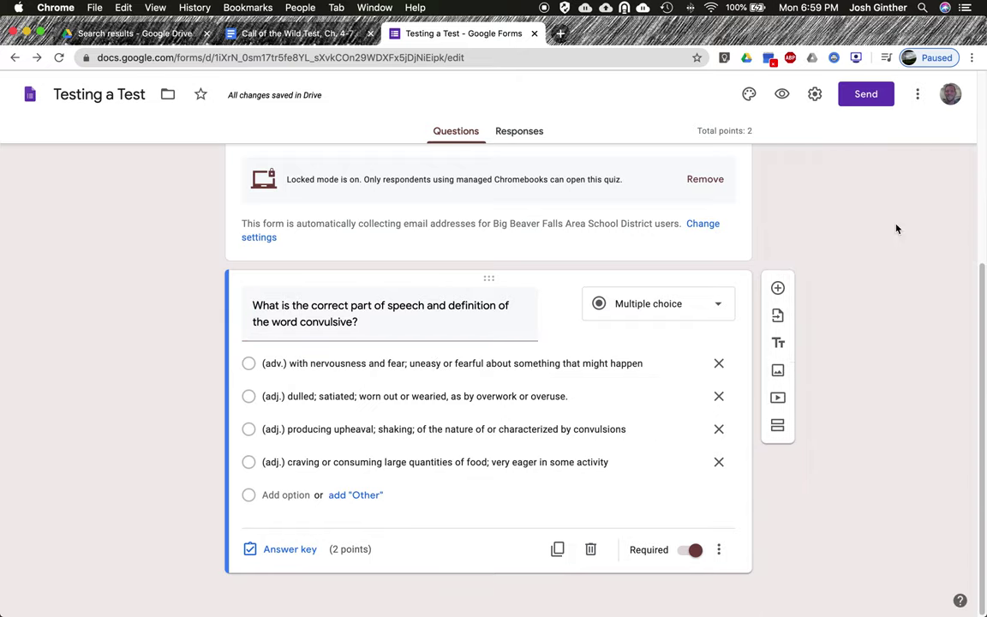
Step: Add a new multiple-choice question and copy the text of question 2, about the word apprehensively, into it from the document
{"action": "left_click", "coordinate": [778, 290]}
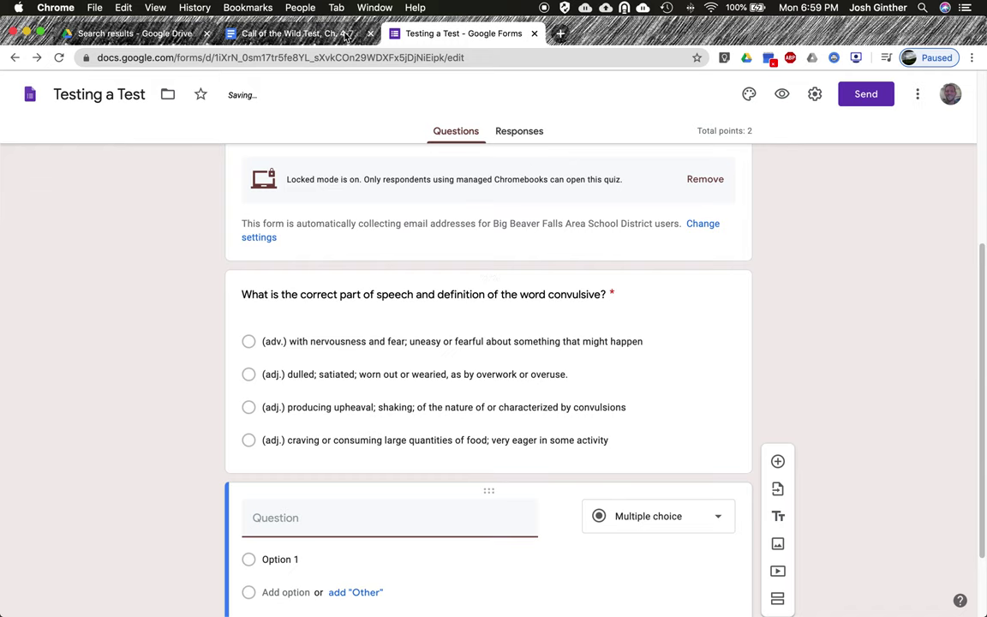
{"action": "left_click", "coordinate": [310, 34]}
{"action": "left_click_drag", "start_coordinate": [246, 380], "coordinate": [599, 379]}
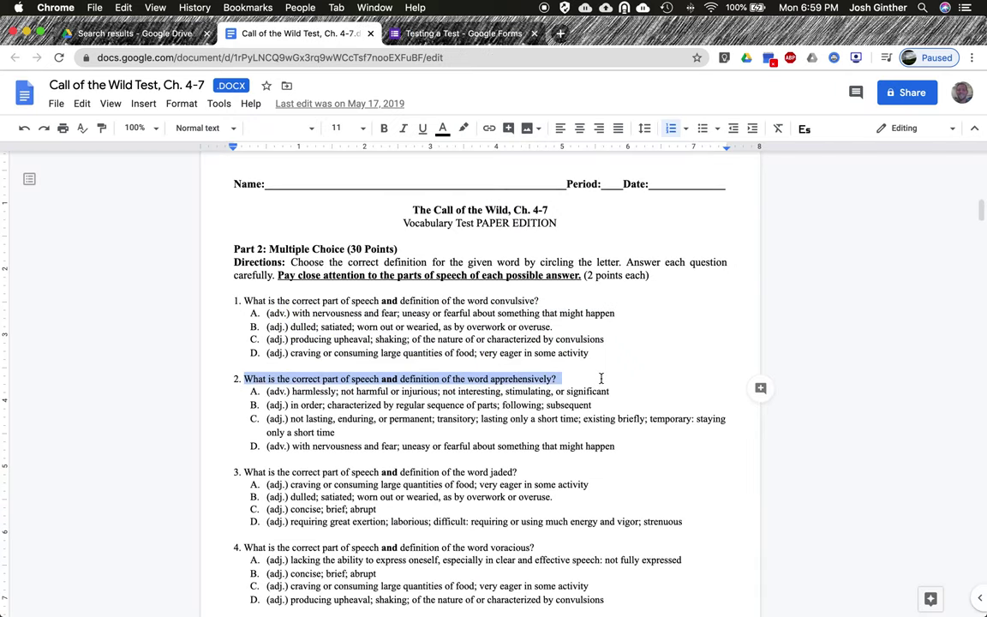
{"action": "right_click", "coordinate": [320, 380]}
{"action": "left_click", "coordinate": [360, 302]}
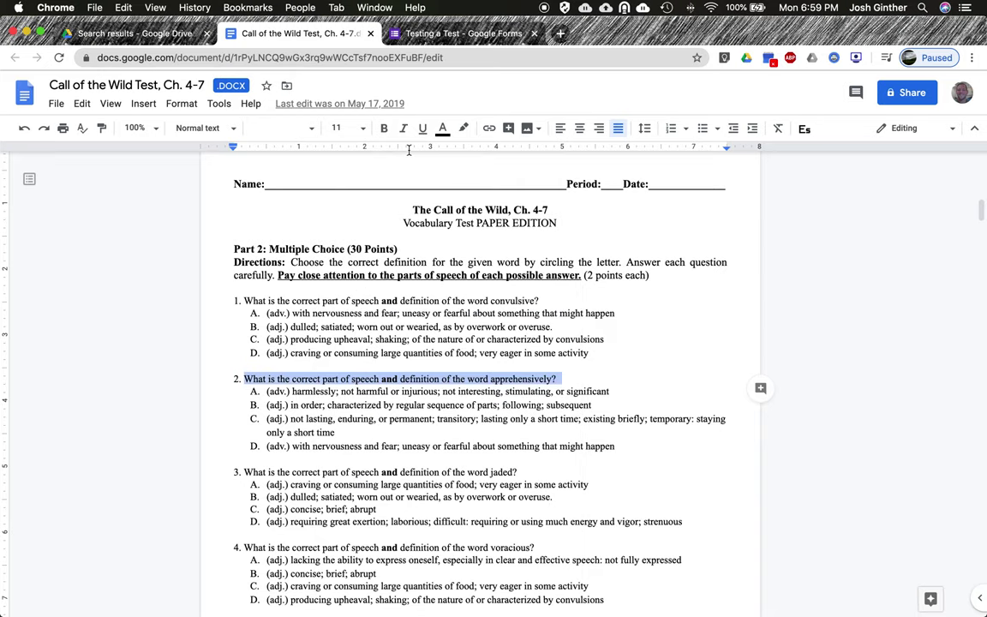
{"action": "left_click", "coordinate": [433, 34]}
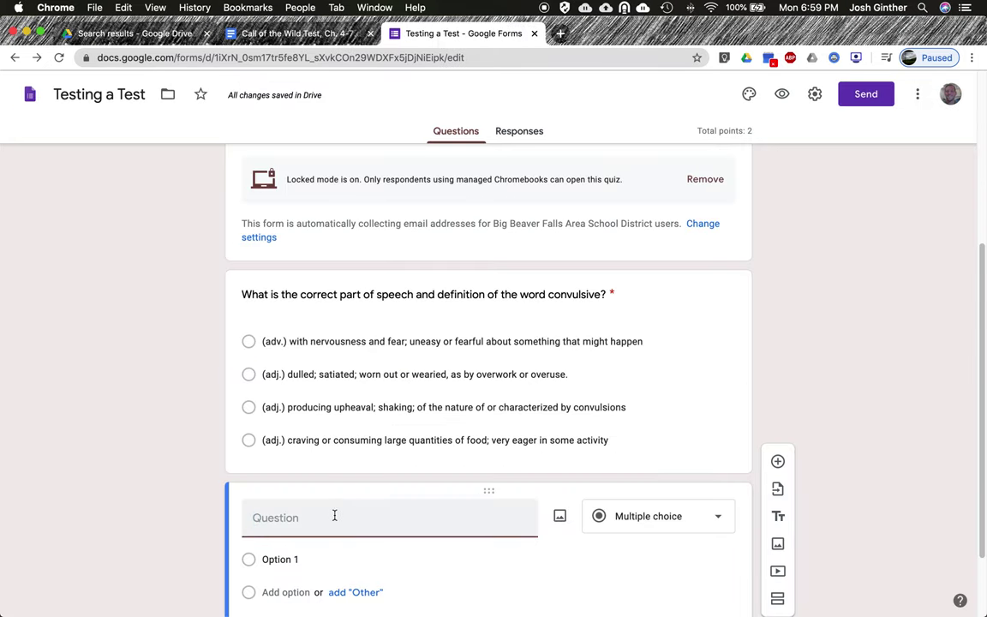
{"action": "key", "text": "super+v"}
Step: Copy the four answer choices A to D of question 2 from the document into the apprehensively question's options
{"action": "left_click", "coordinate": [291, 33]}
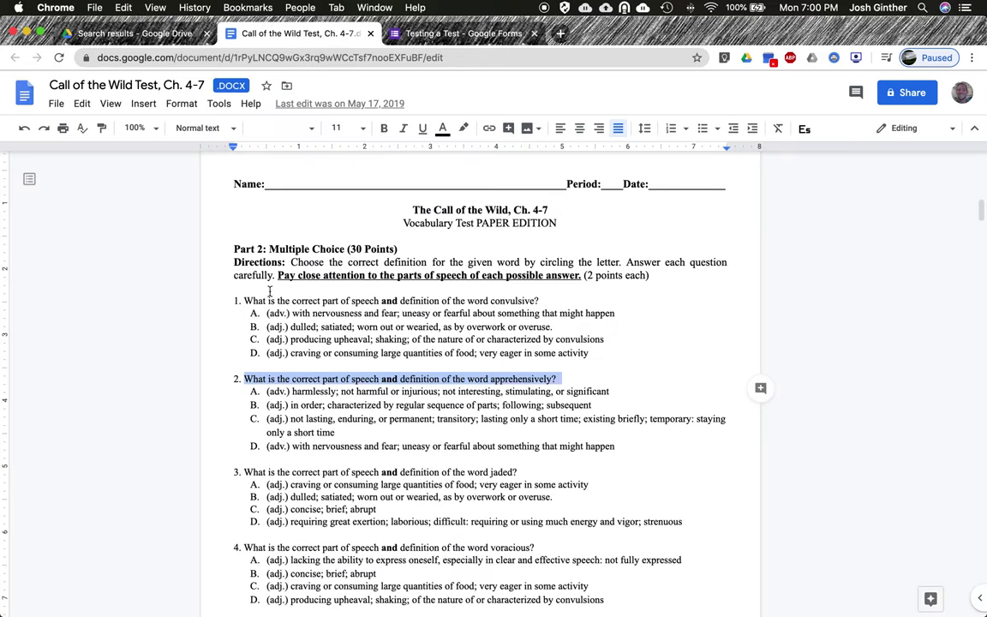
{"action": "left_click_drag", "start_coordinate": [267, 391], "coordinate": [615, 449]}
{"action": "right_click", "coordinate": [541, 418]}
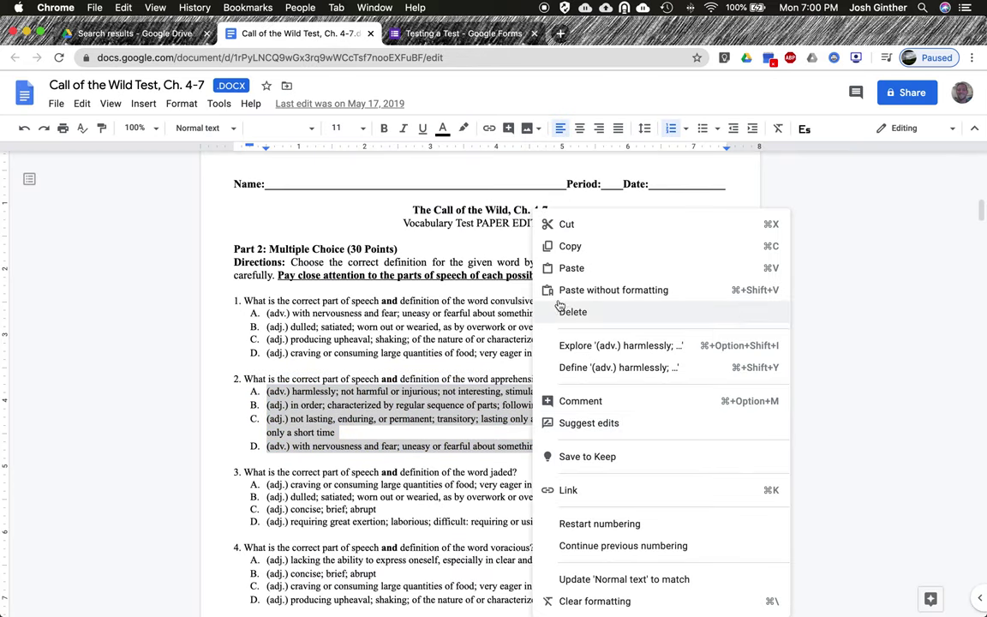
{"action": "left_click", "coordinate": [567, 246]}
{"action": "left_click", "coordinate": [467, 34]}
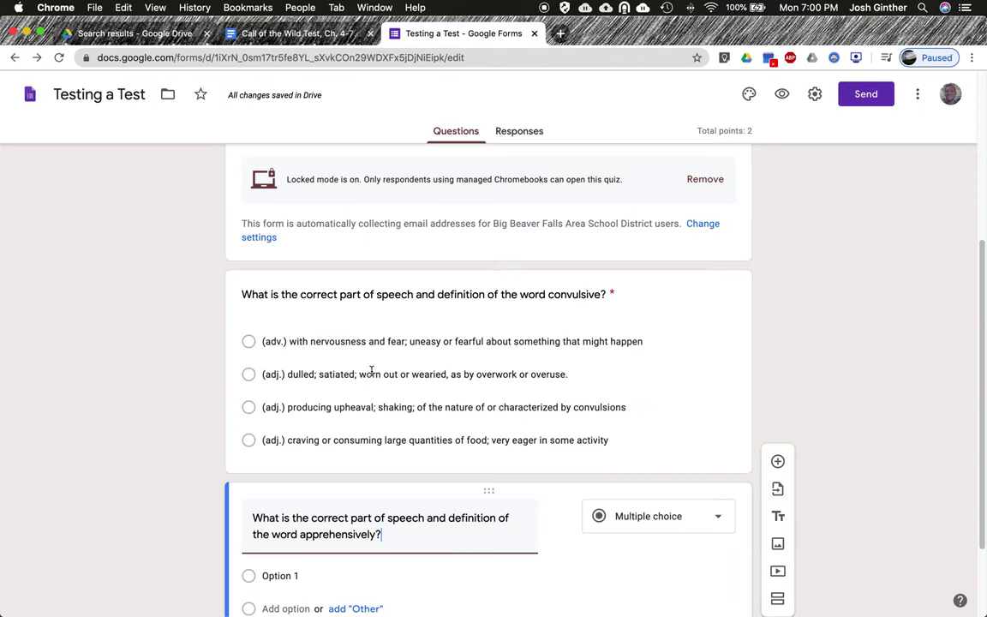
{"action": "scroll", "coordinate": [334, 566], "scroll_direction": "down", "scroll_amount": 2}
{"action": "left_click", "coordinate": [289, 477]}
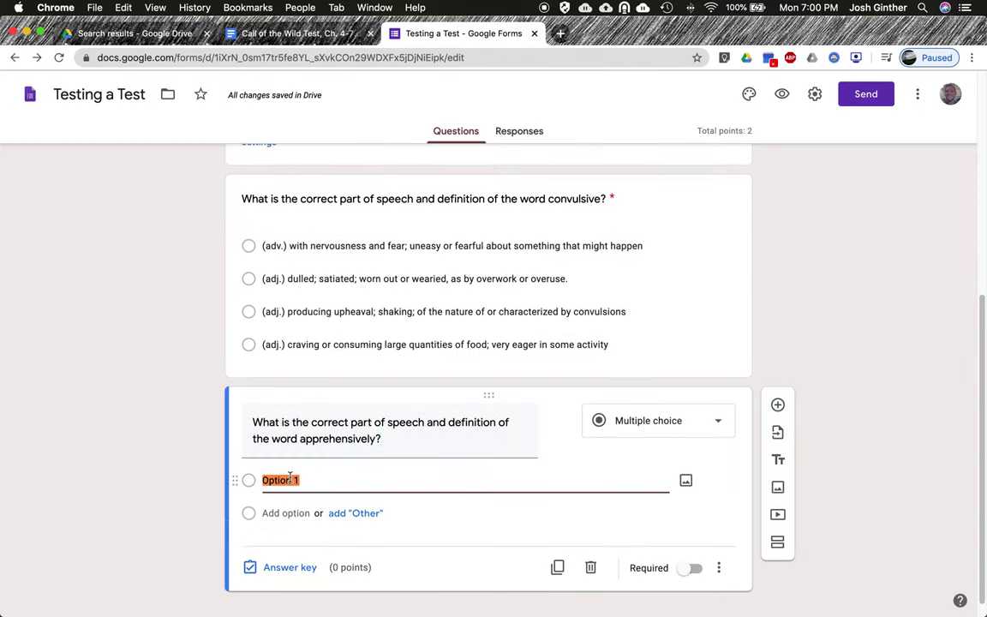
{"action": "key", "text": "super+v"}
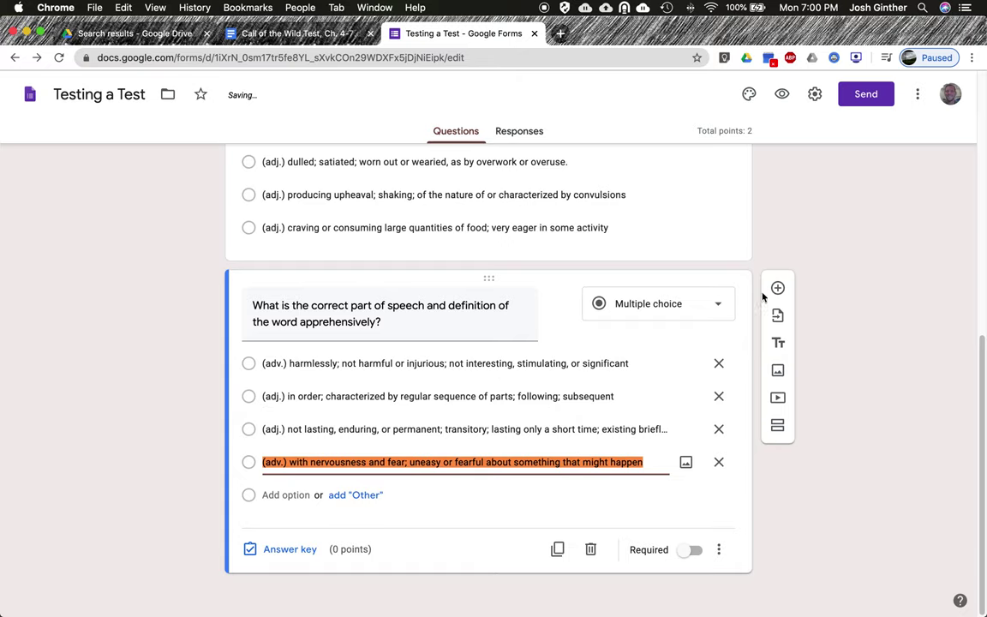
Step: Make the apprehensively question required and worth 2 points, and add a new blank question below it
{"action": "left_click", "coordinate": [687, 550]}
{"action": "left_click", "coordinate": [290, 549]}
{"action": "type", "text": "2"}
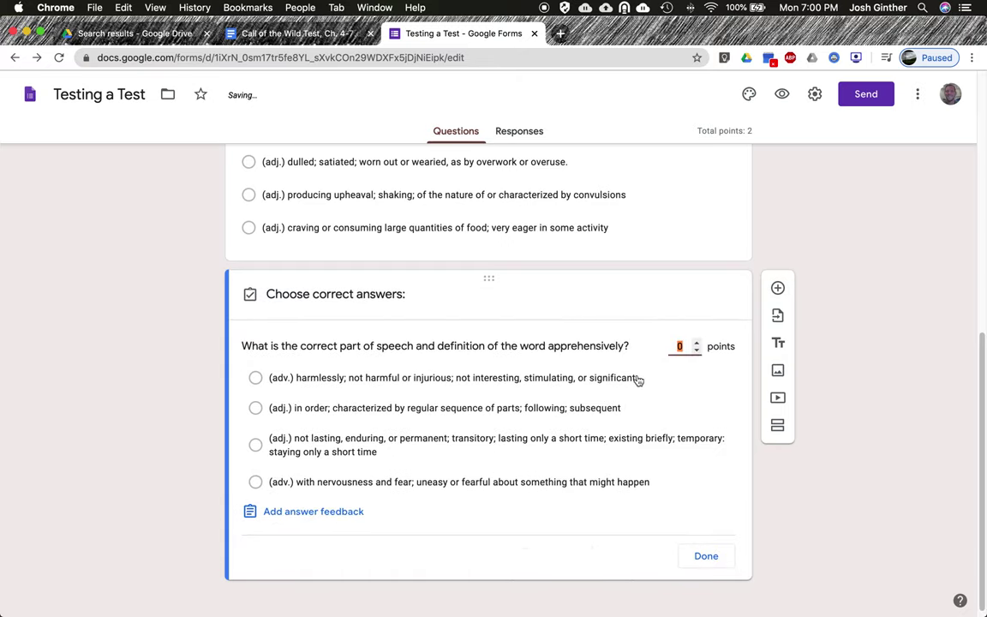
{"action": "left_click", "coordinate": [695, 556]}
{"action": "left_click", "coordinate": [778, 289]}
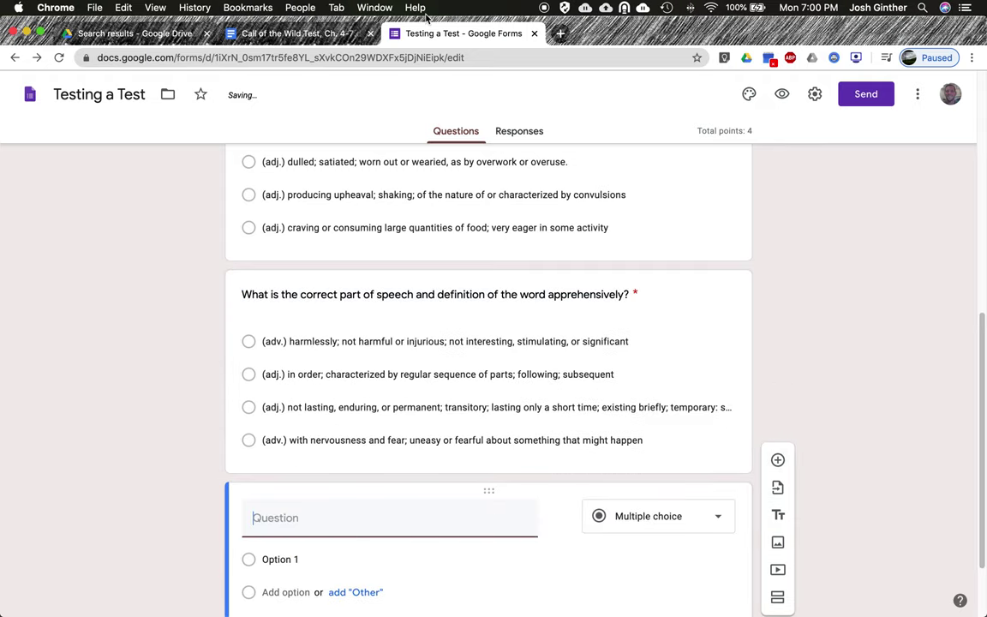
{"action": "left_click", "coordinate": [283, 33]}
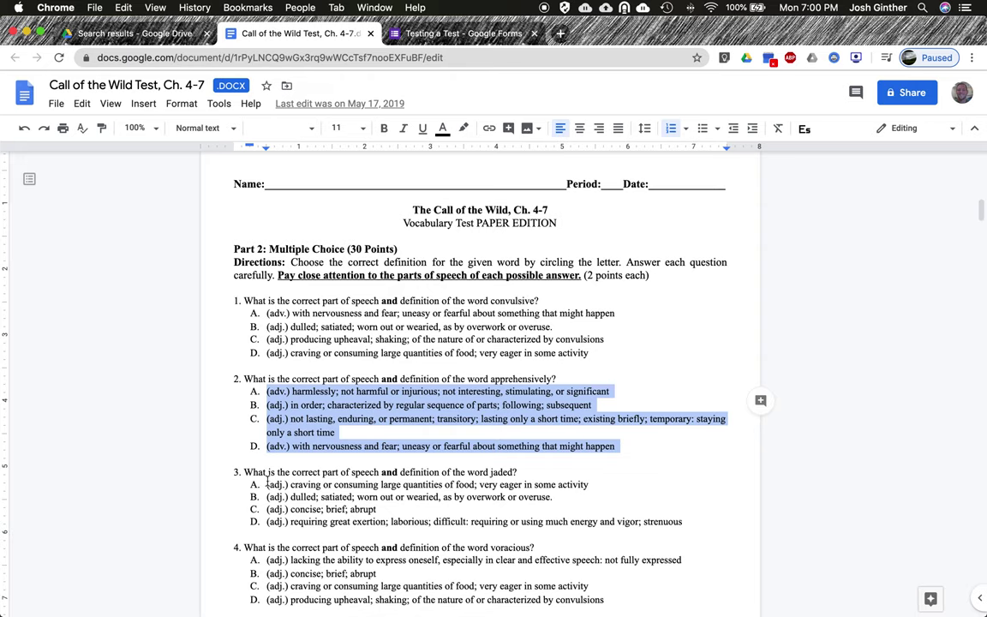
{"action": "left_click_drag", "start_coordinate": [266, 483], "coordinate": [688, 526]}
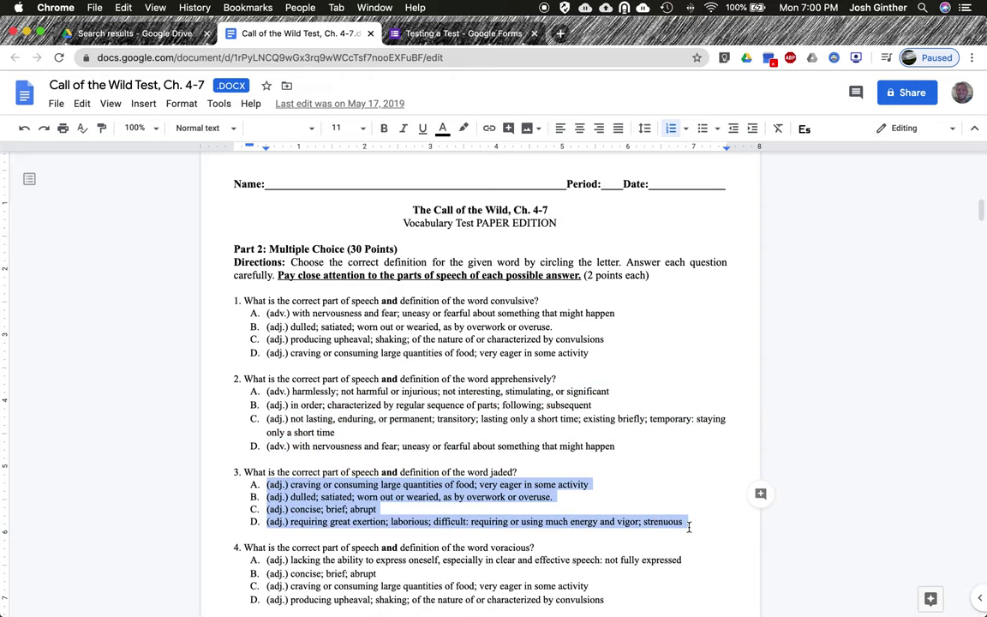
{"action": "right_click", "coordinate": [370, 497]}
{"action": "left_click", "coordinate": [388, 120]}
{"action": "left_click", "coordinate": [403, 35]}
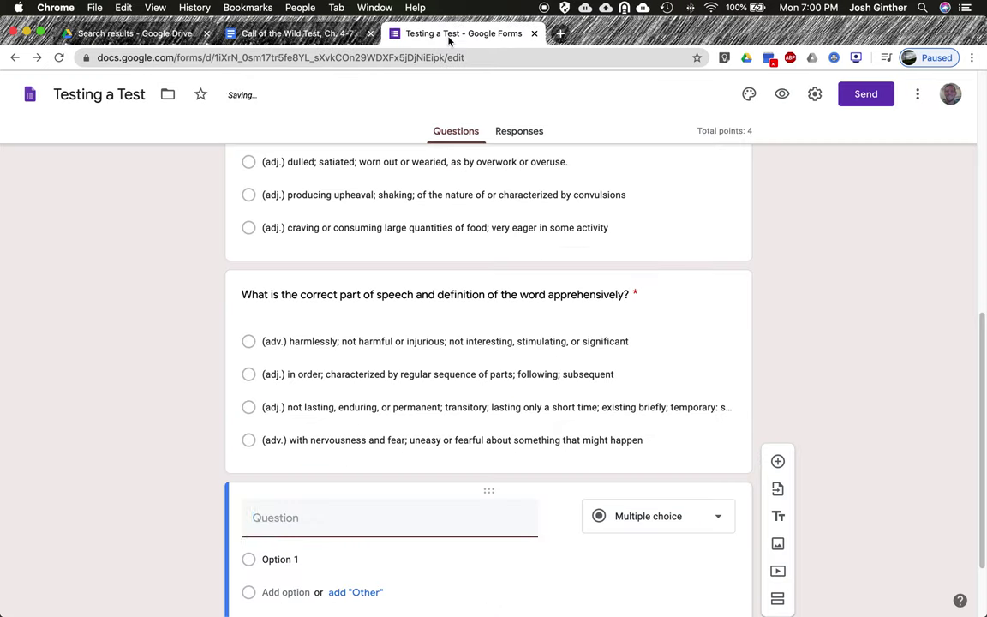
{"action": "left_click", "coordinate": [327, 514]}
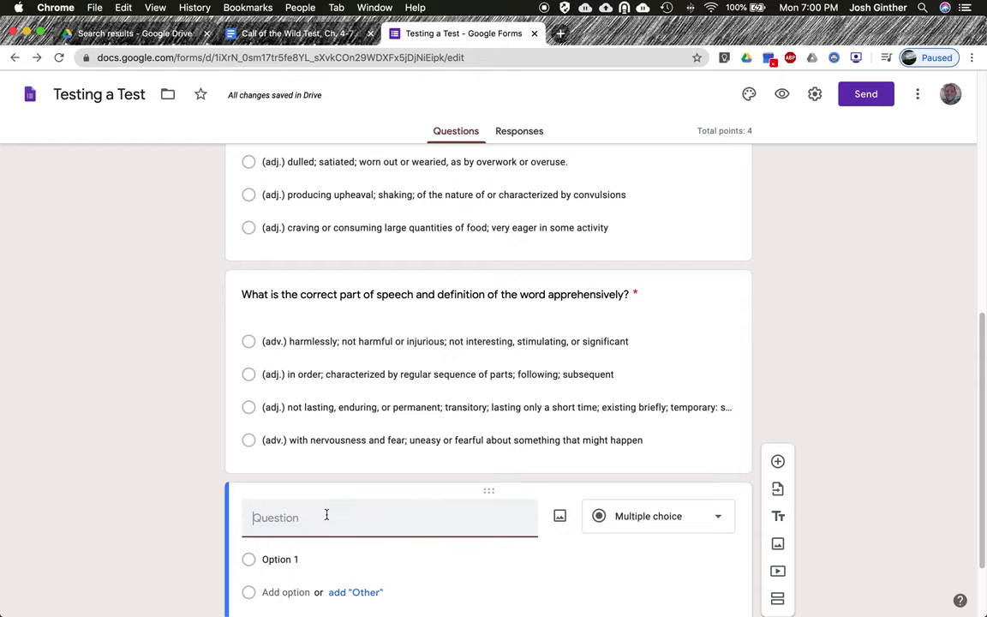
{"action": "key", "text": "super+v"}
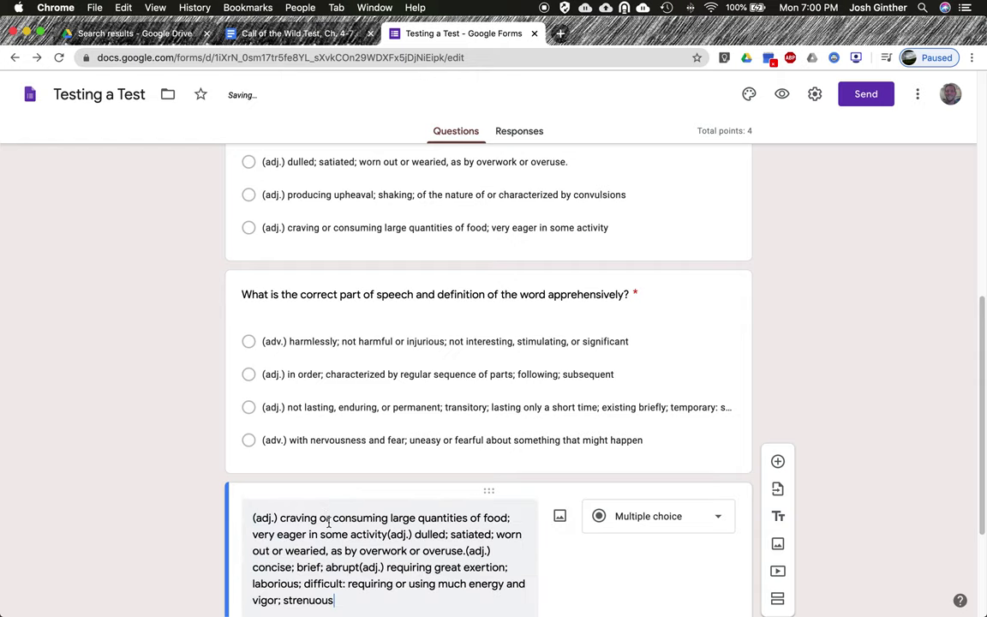
{"action": "scroll", "coordinate": [328, 521], "scroll_direction": "down", "scroll_amount": 3}
{"action": "left_click_drag", "start_coordinate": [336, 421], "coordinate": [249, 336]}
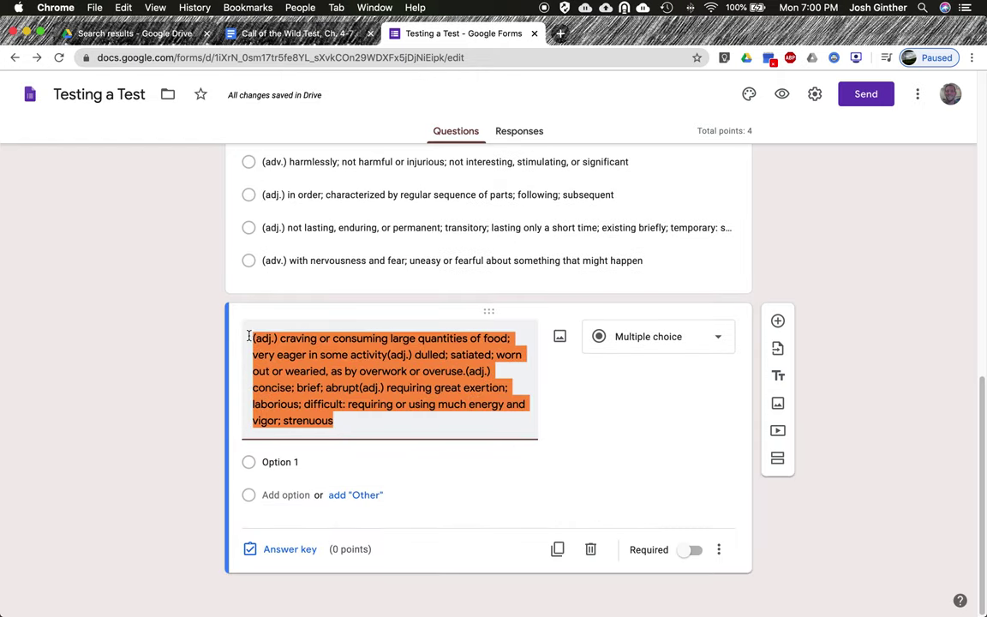
{"action": "key", "text": "BackSpace"}
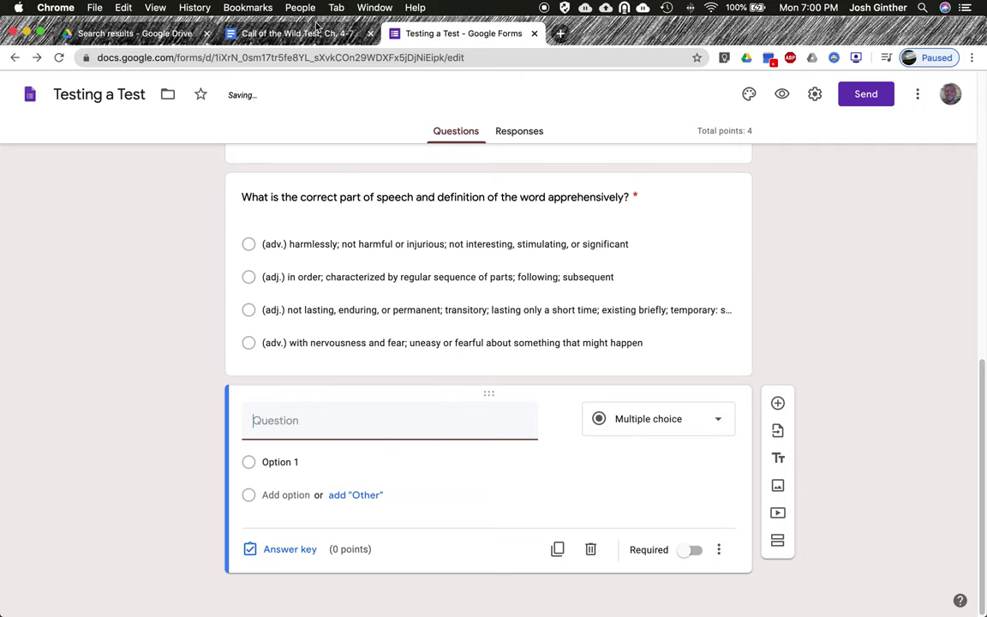
Step: Copy the text of question 3, about the word jaded, from the document into the blank question's title
{"action": "left_click", "coordinate": [296, 34]}
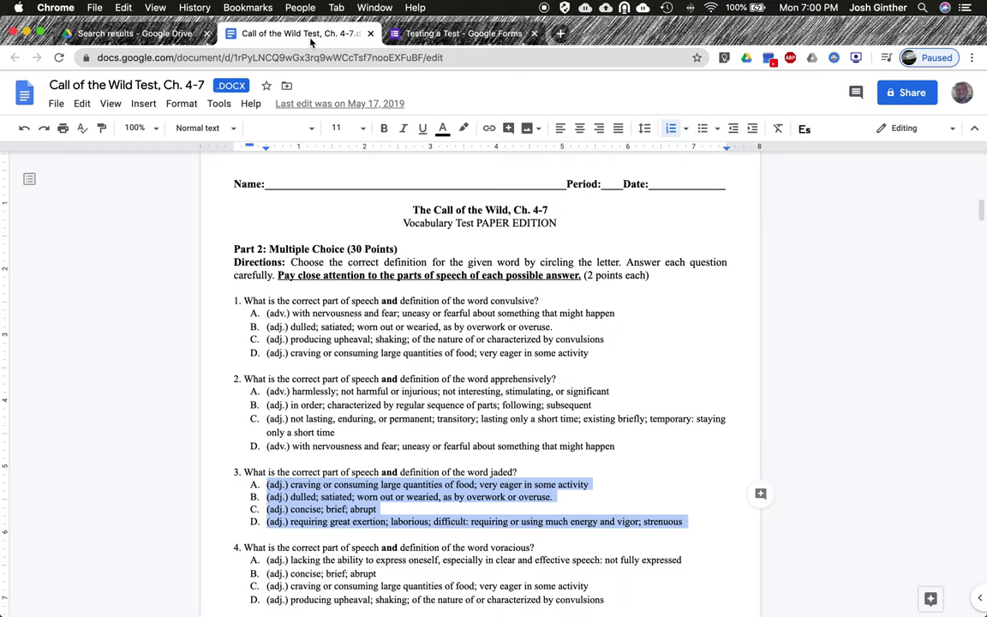
{"action": "left_click", "coordinate": [260, 478]}
{"action": "left_click_drag", "start_coordinate": [245, 472], "coordinate": [521, 472]}
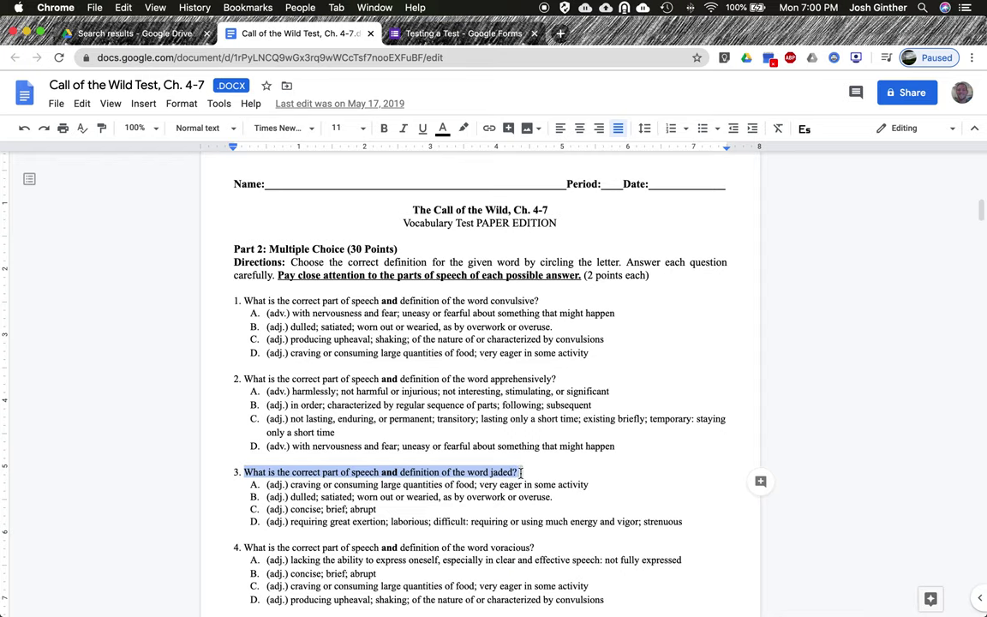
{"action": "right_click", "coordinate": [520, 473]}
{"action": "left_click", "coordinate": [561, 159]}
{"action": "left_click", "coordinate": [439, 33]}
{"action": "right_click", "coordinate": [330, 429]}
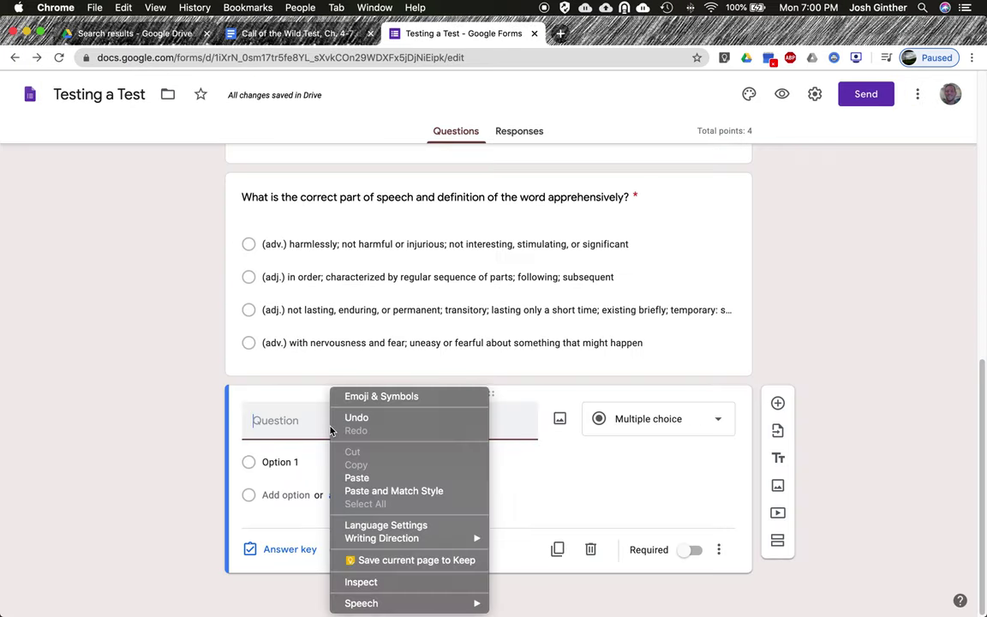
{"action": "left_click", "coordinate": [357, 478]}
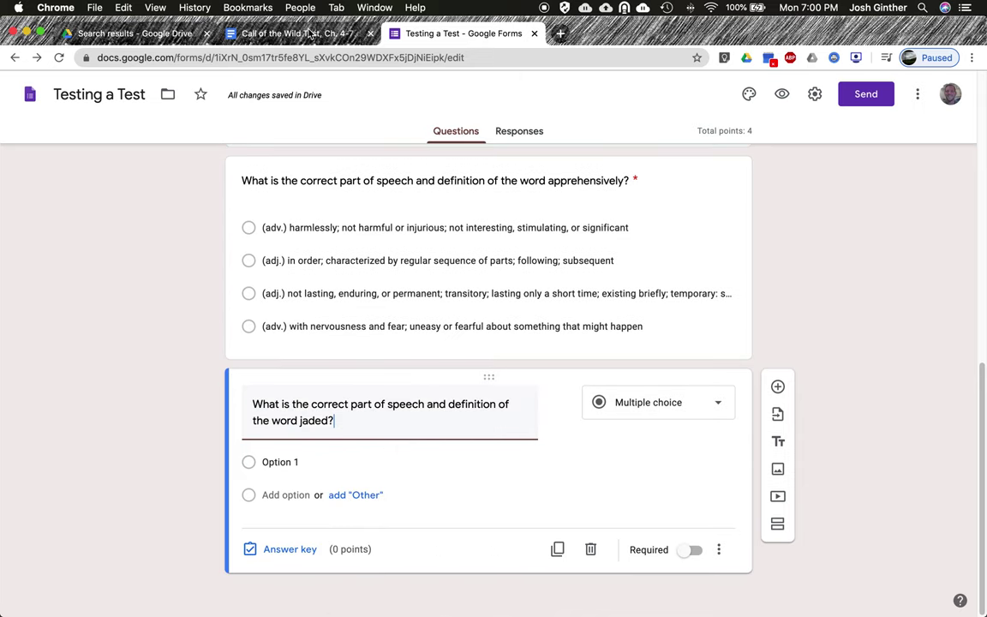
Step: Copy the four answer choices A to D of question 3 from the document into the jaded question's options
{"action": "left_click", "coordinate": [311, 34]}
{"action": "left_click_drag", "start_coordinate": [267, 484], "coordinate": [683, 526]}
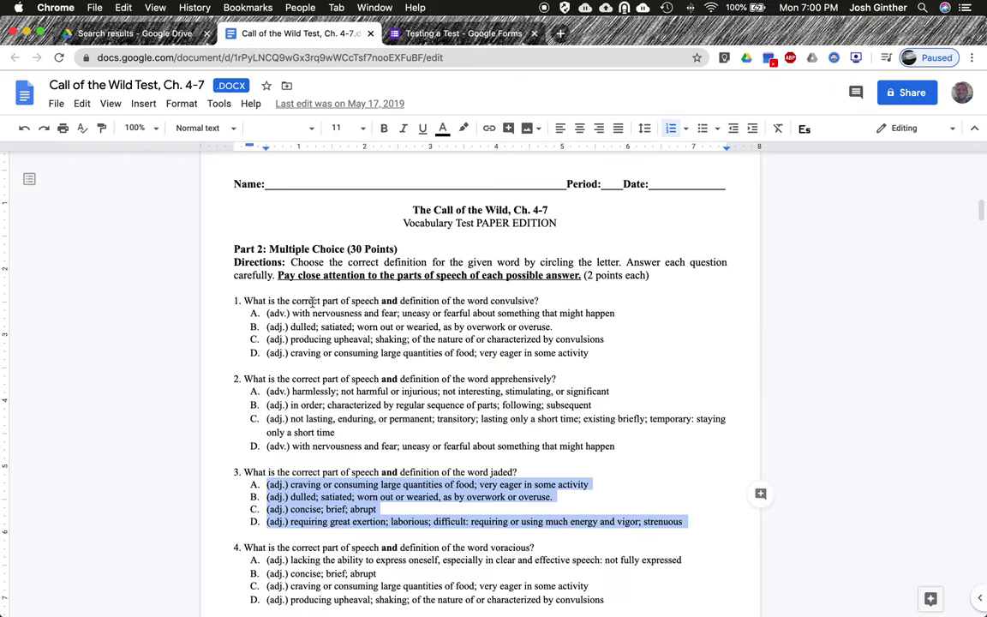
{"action": "right_click", "coordinate": [332, 490]}
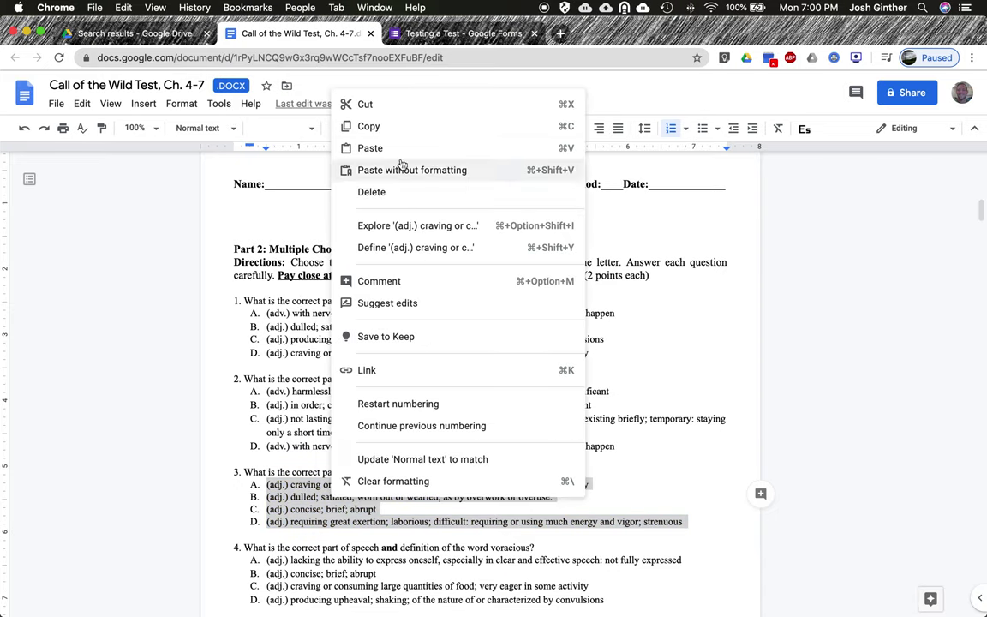
{"action": "left_click", "coordinate": [406, 129]}
{"action": "left_click", "coordinate": [446, 35]}
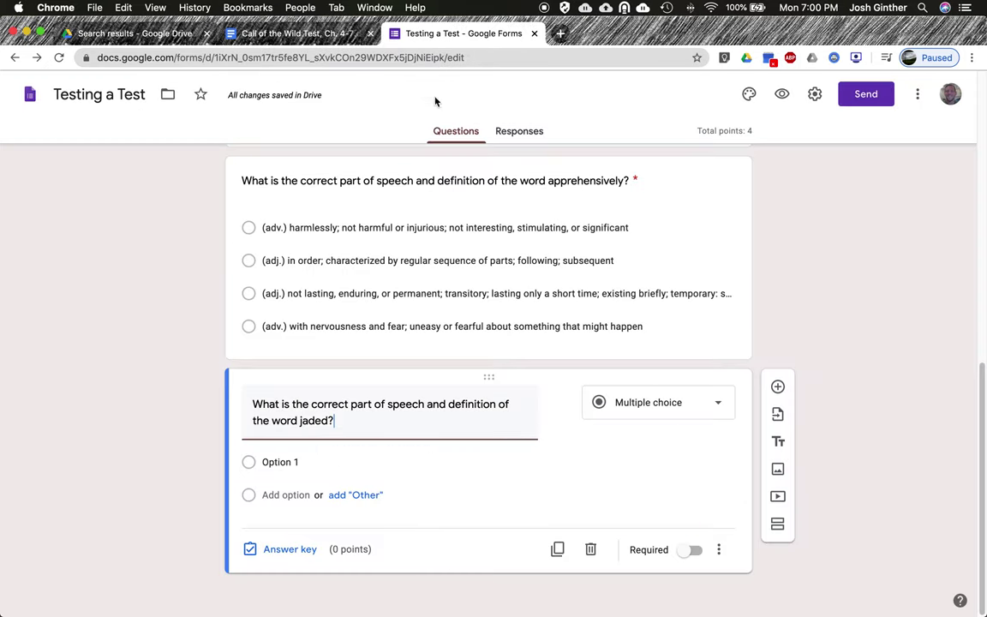
{"action": "left_click", "coordinate": [317, 466]}
{"action": "key", "text": "super+v"}
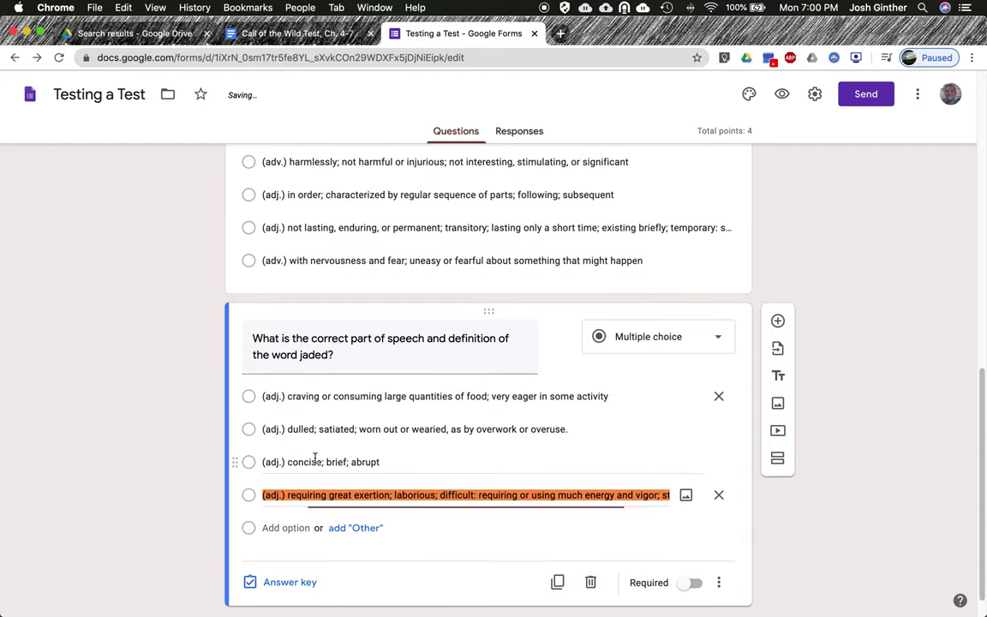
Step: Make the jaded question required and worth 2 points
{"action": "left_click", "coordinate": [272, 582]}
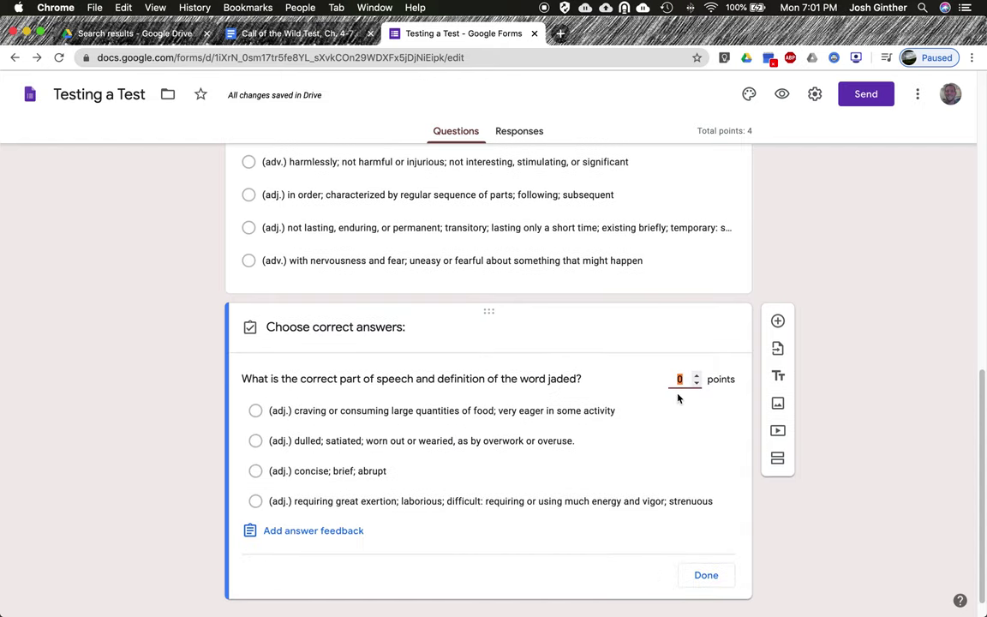
{"action": "type", "text": "2"}
{"action": "left_click", "coordinate": [704, 578]}
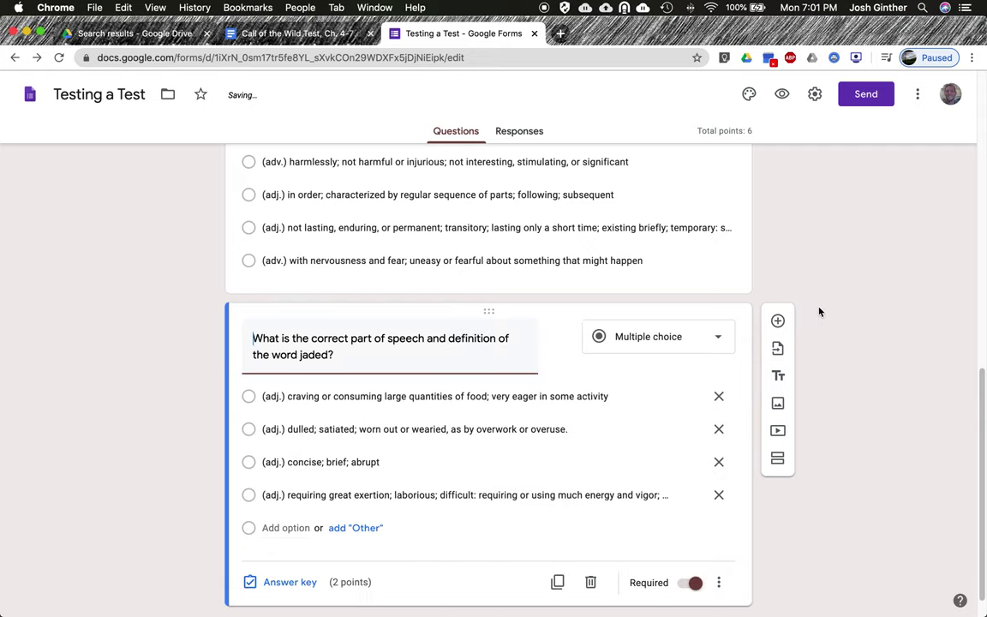
Step: Review the form's header, its responses page and the list of questions
{"action": "scroll", "coordinate": [820, 310], "scroll_direction": "up", "scroll_amount": 15}
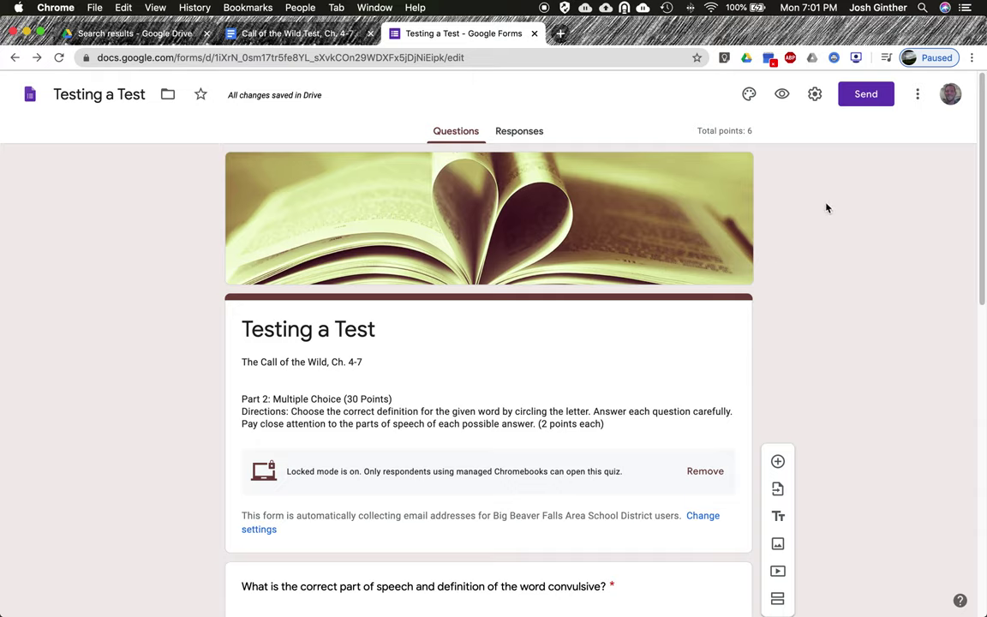
{"action": "left_click", "coordinate": [520, 131]}
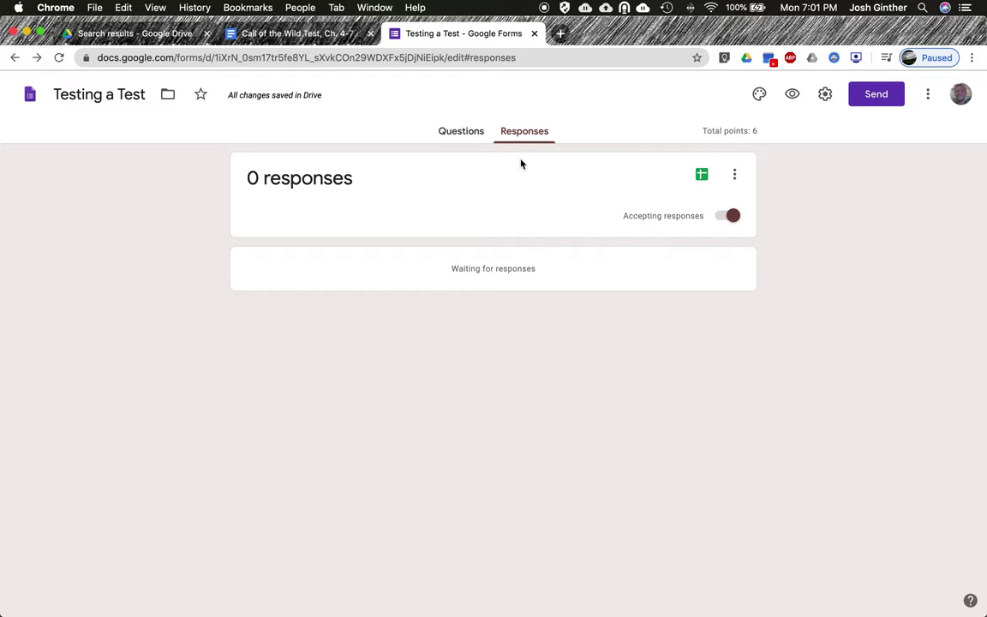
{"action": "left_click", "coordinate": [471, 139]}
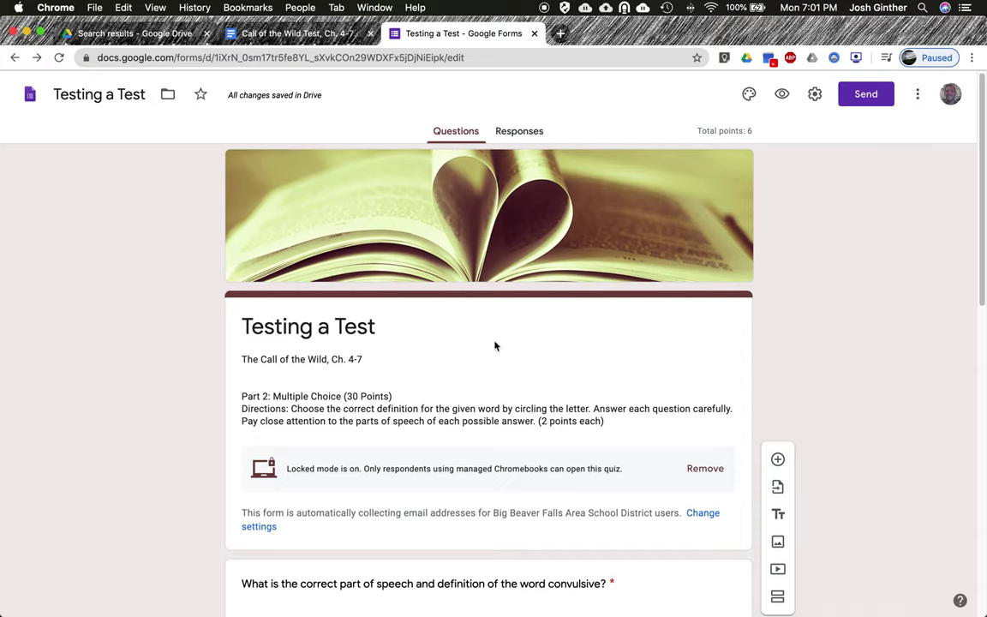
{"action": "scroll", "coordinate": [493, 344], "scroll_direction": "down", "scroll_amount": 5}
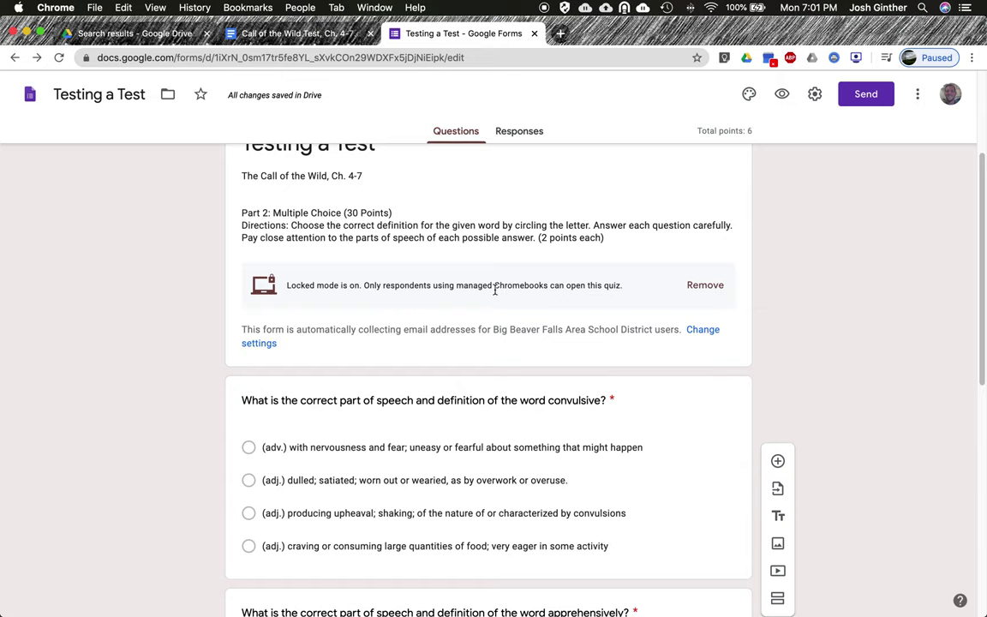
{"action": "scroll", "coordinate": [495, 290], "scroll_direction": "down", "scroll_amount": 3}
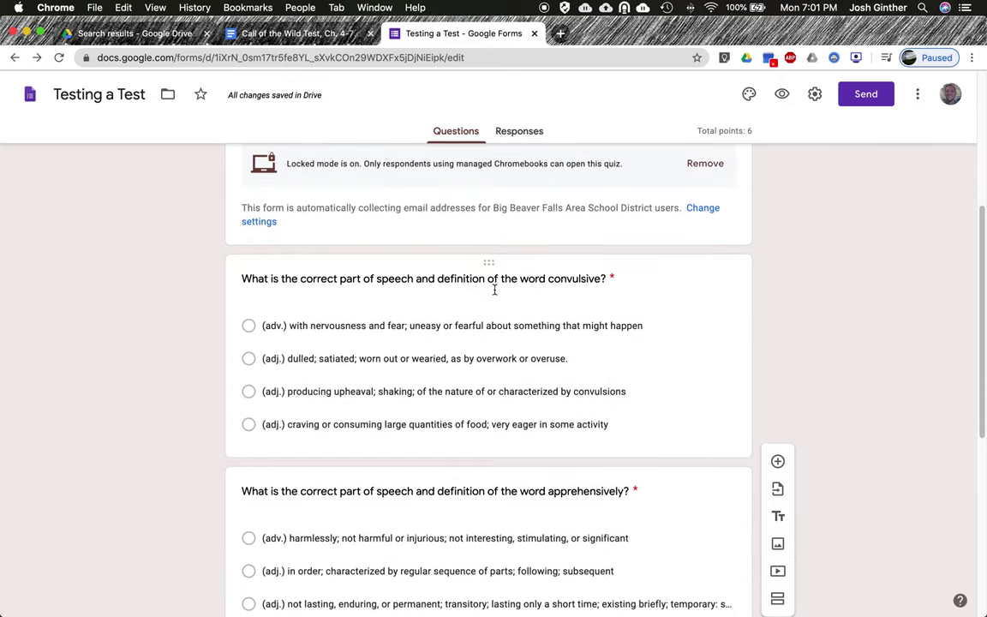
{"action": "scroll", "coordinate": [494, 290], "scroll_direction": "down", "scroll_amount": 2}
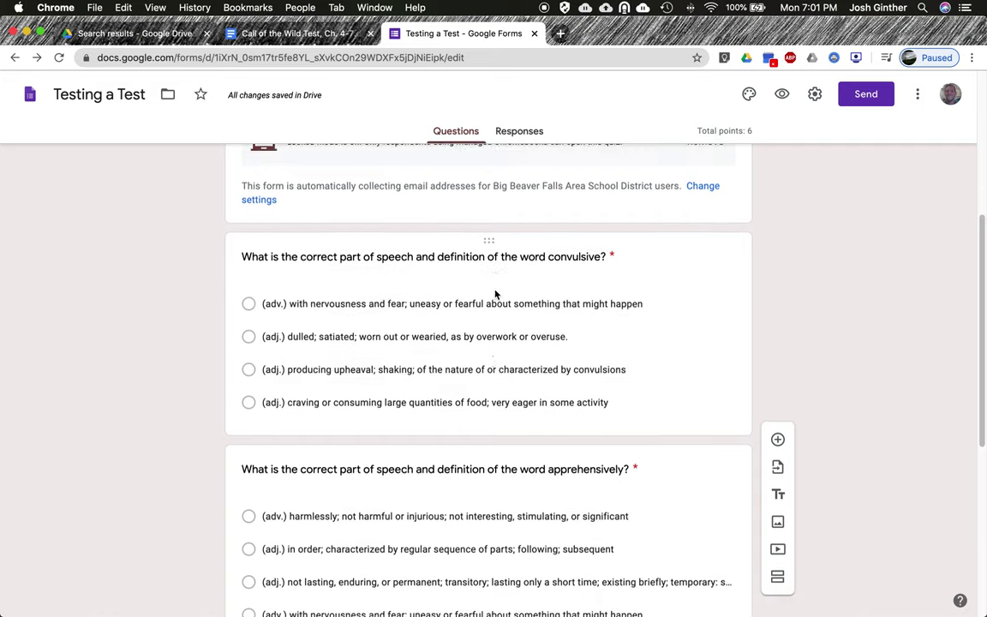
Step: Select the whole form description, including the Part 2 heading and the directions
{"action": "scroll", "coordinate": [494, 289], "scroll_direction": "up", "scroll_amount": 4}
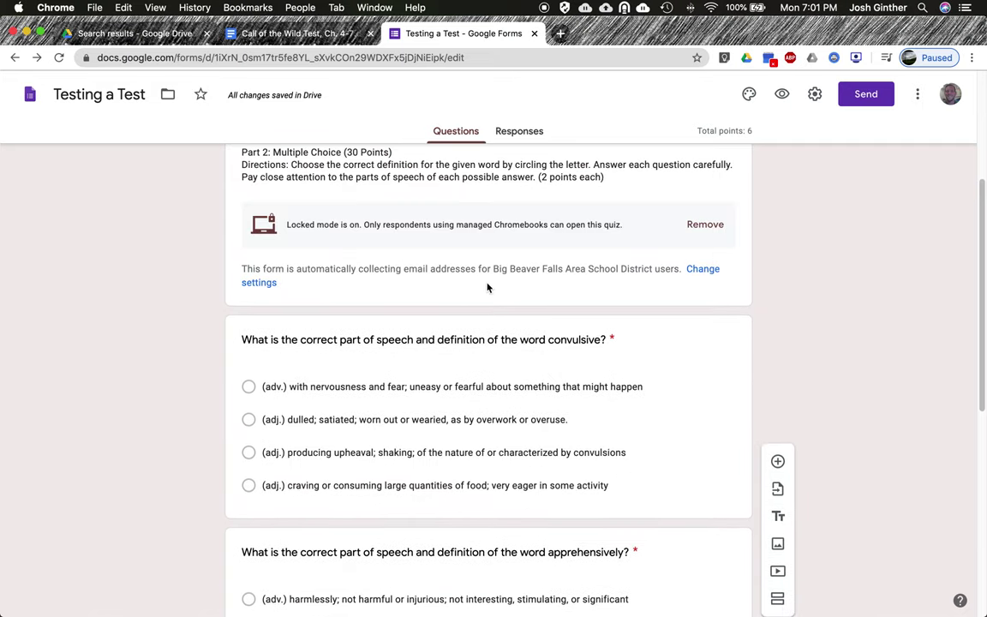
{"action": "scroll", "coordinate": [487, 287], "scroll_direction": "up", "scroll_amount": 2}
{"action": "triple_click", "coordinate": [275, 257]}
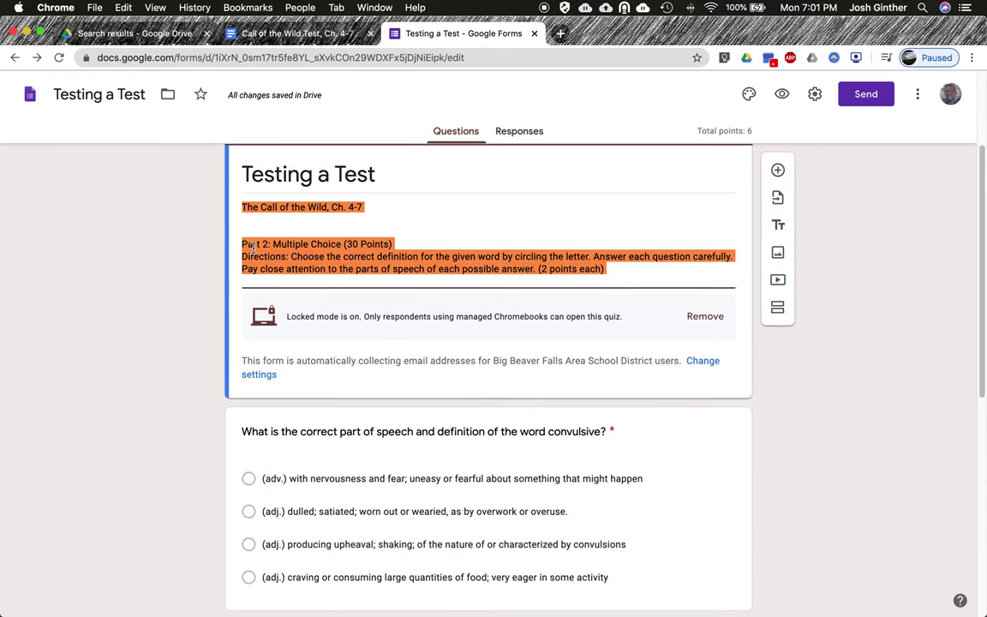